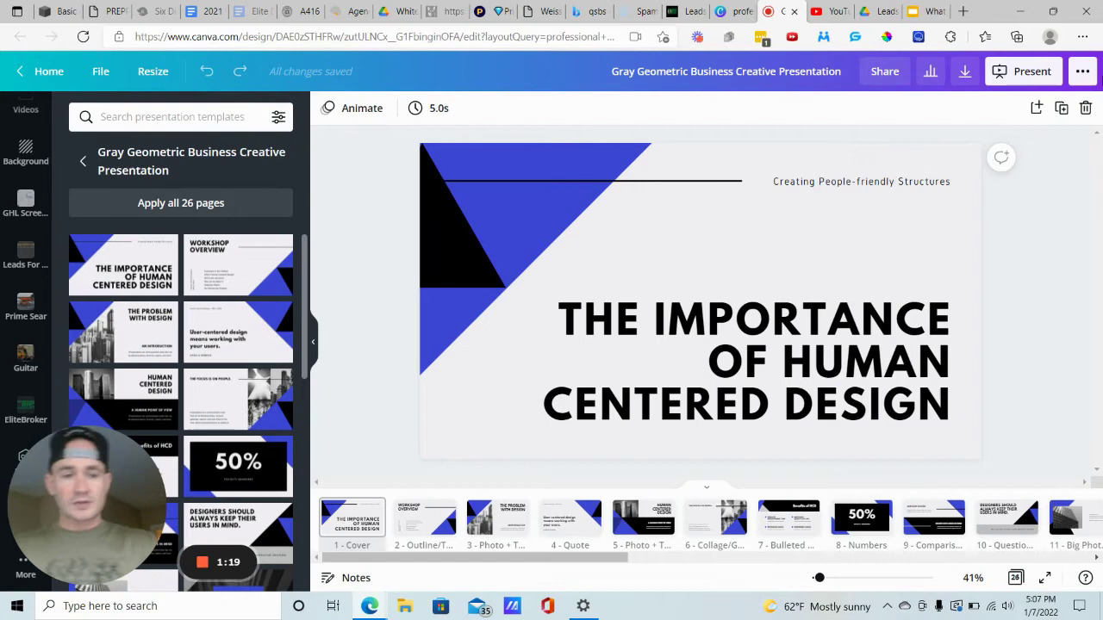
# Bring up the Google Slides lead magnet deck and deselect the slide title.
pyautogui.click(926, 7)
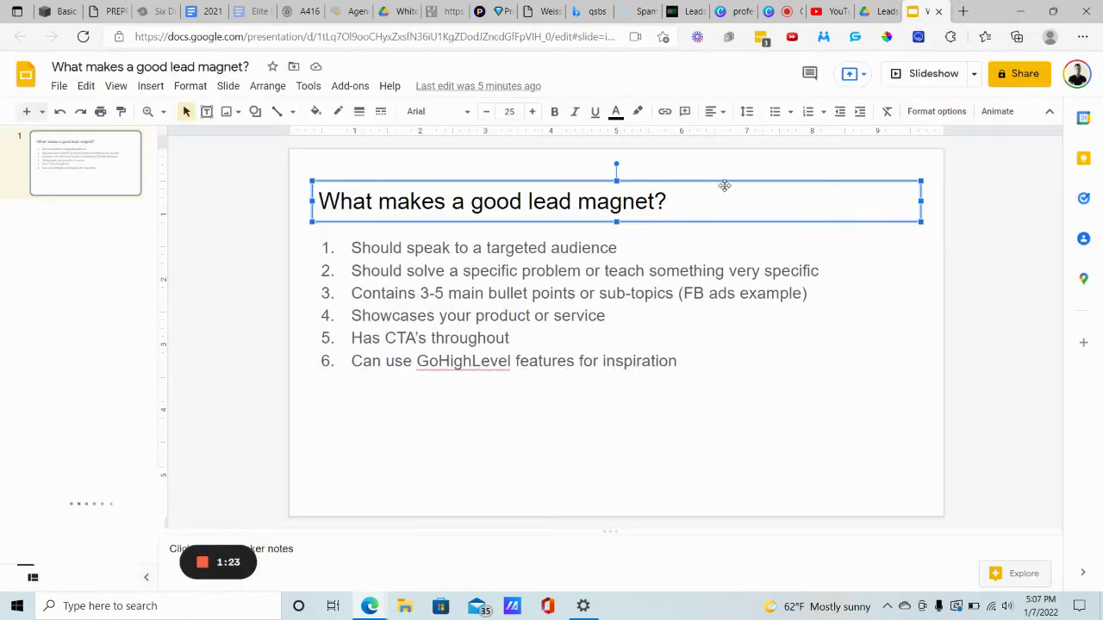
pyautogui.click(946, 174)
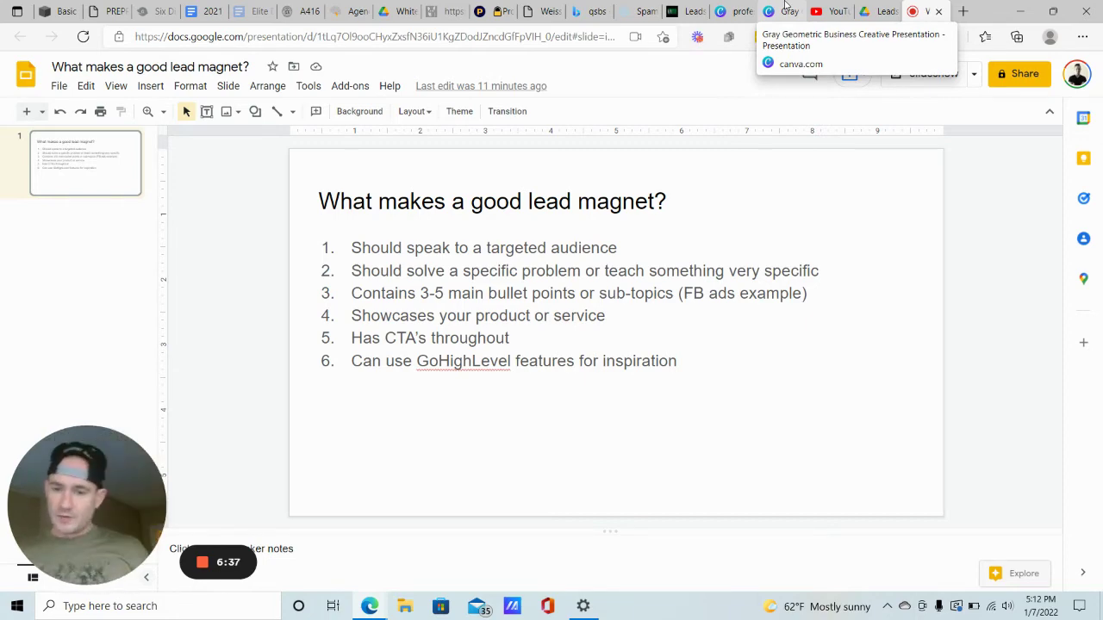
# Go back to Canva's home page and start a search in 'Search your content'.
pyautogui.click(782, 10)
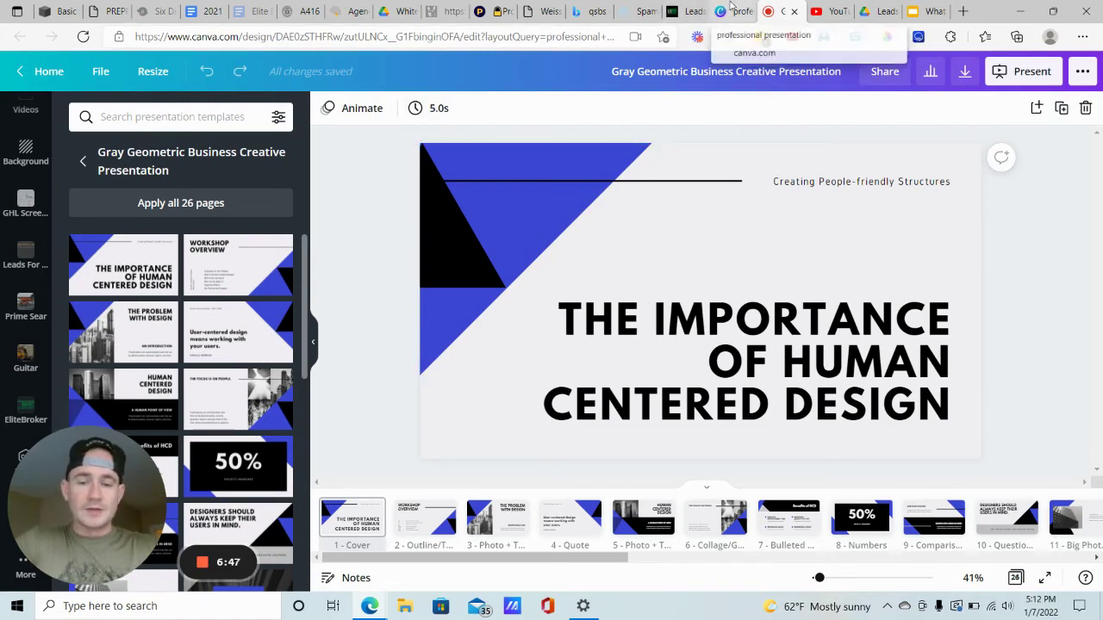
pyautogui.click(728, 9)
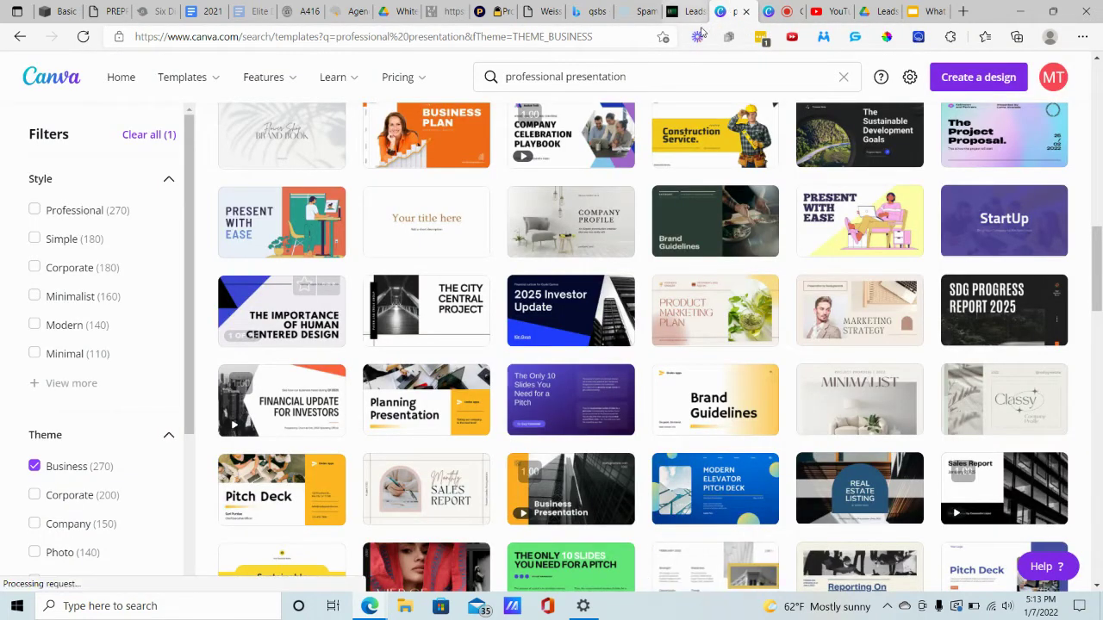
pyautogui.click(122, 77)
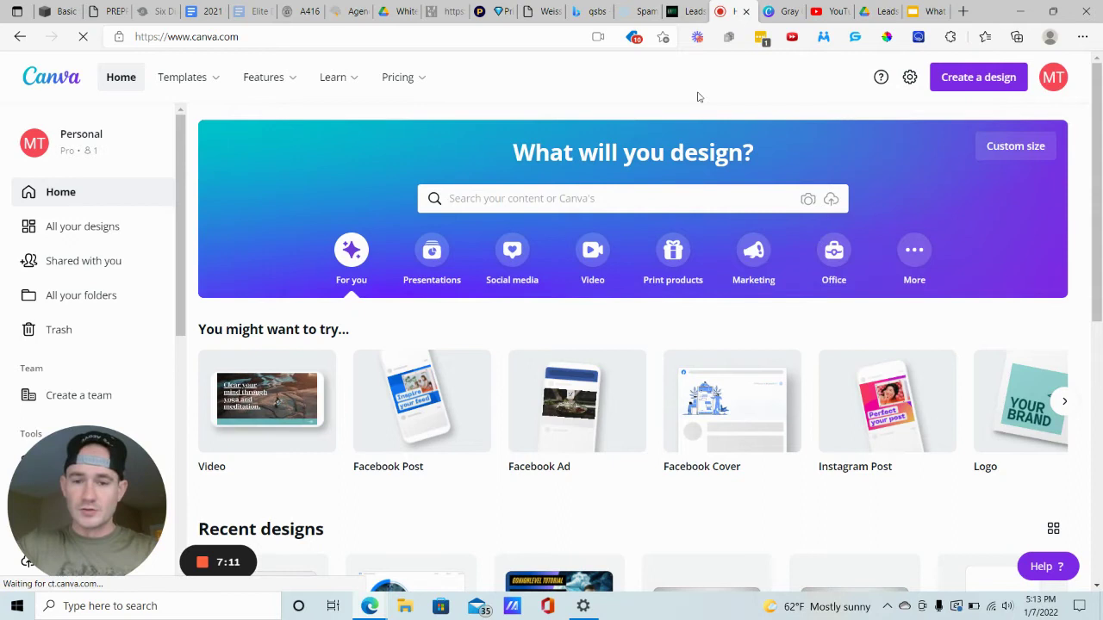
pyautogui.click(577, 199)
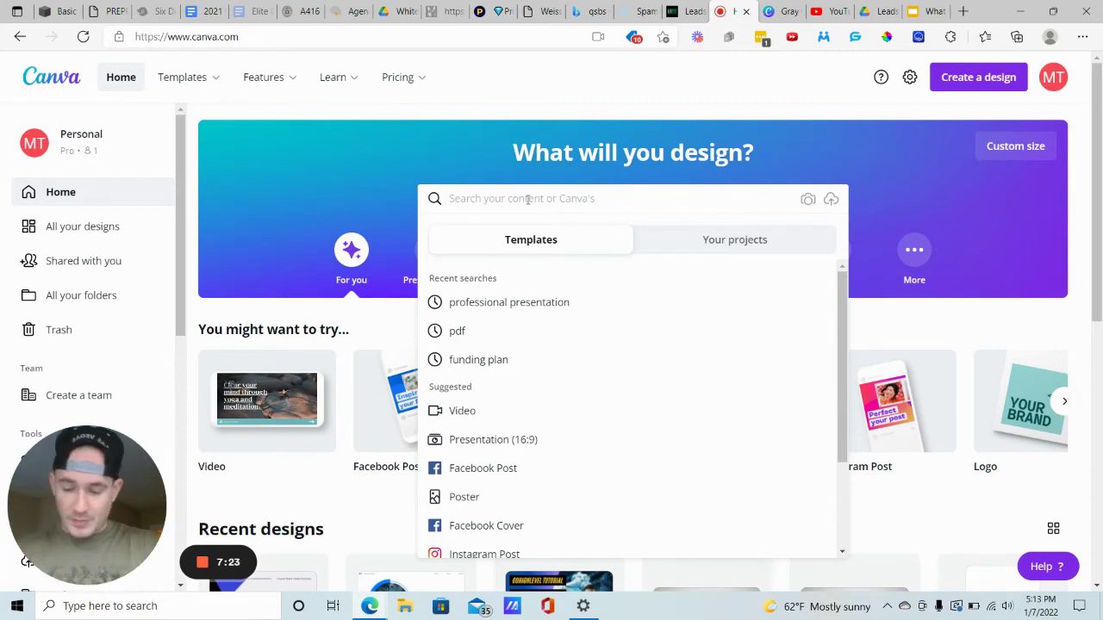
# Search 'professional', choose Professional Presentation, and browse the results for the Gray Geometric template.
pyautogui.write('professional')
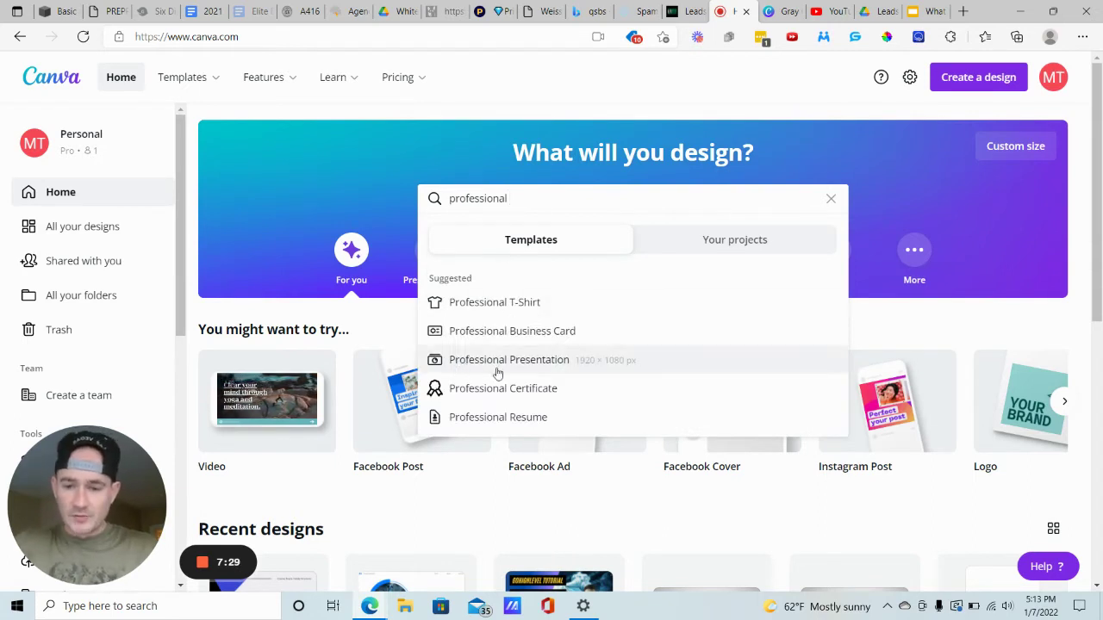
pyautogui.click(588, 371)
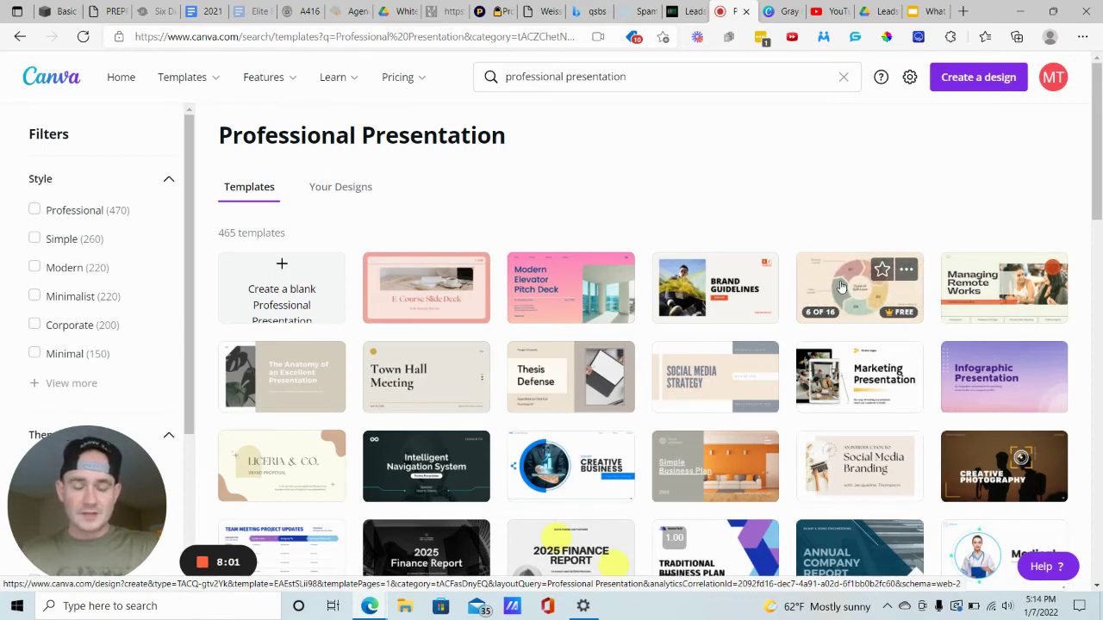
pyautogui.scroll(-4, 659, 207)
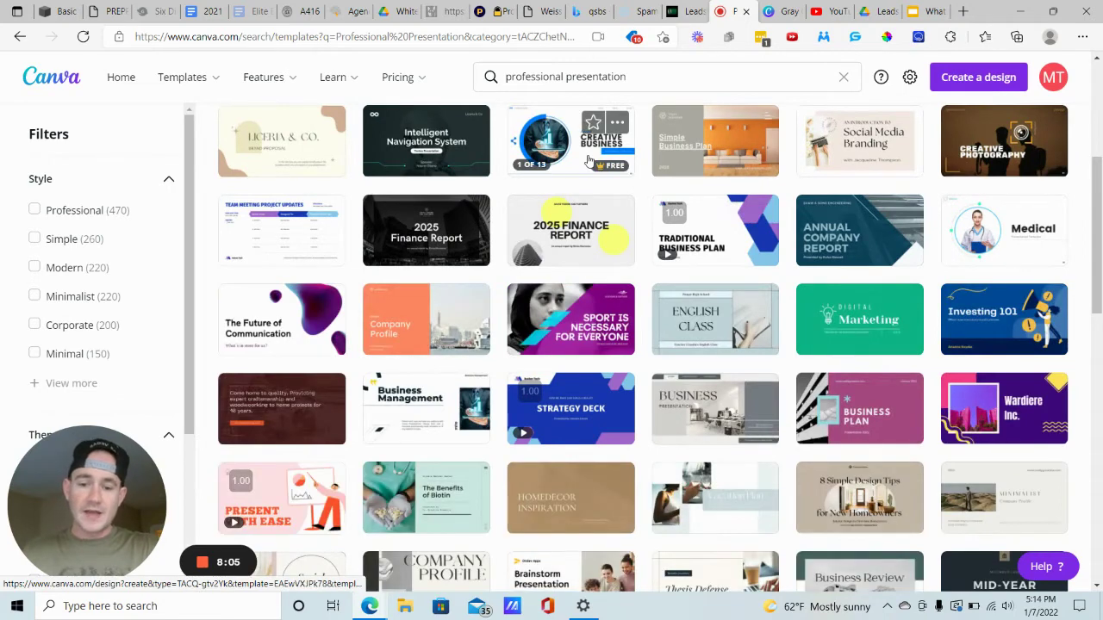
pyautogui.scroll(-5, 588, 161)
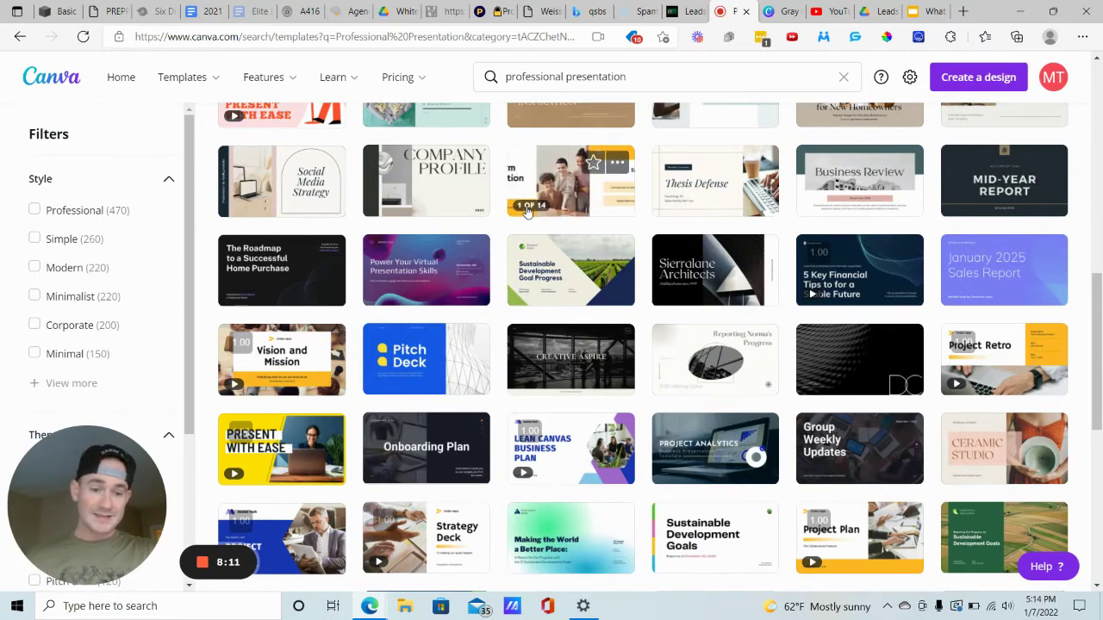
pyautogui.scroll(-3, 426, 274)
pyautogui.scroll(-1, 583, 224)
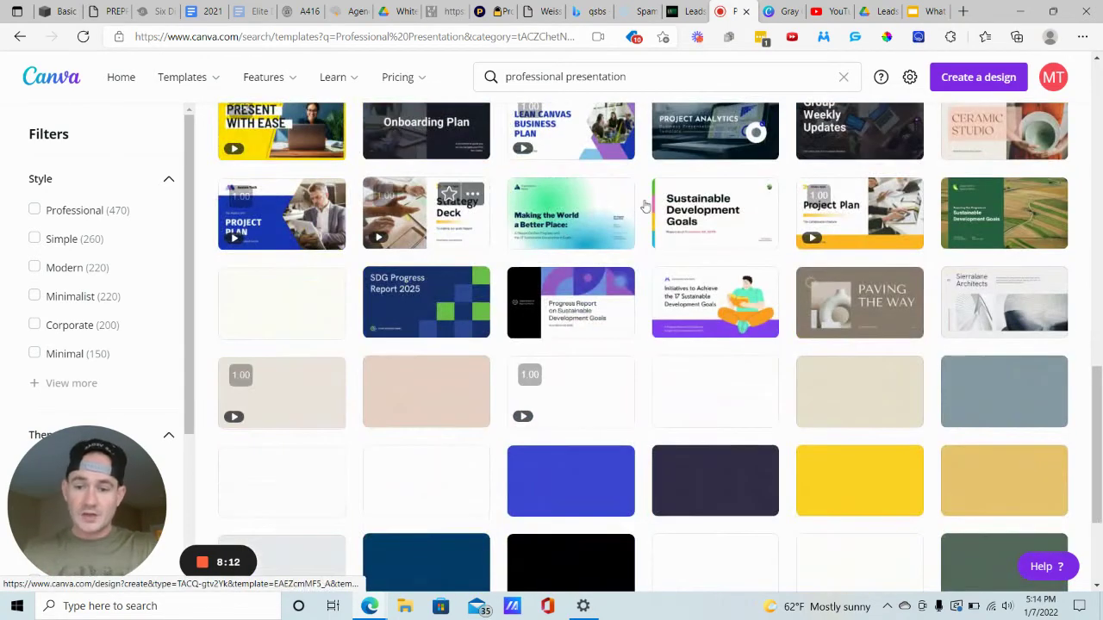
pyautogui.scroll(1, 510, 244)
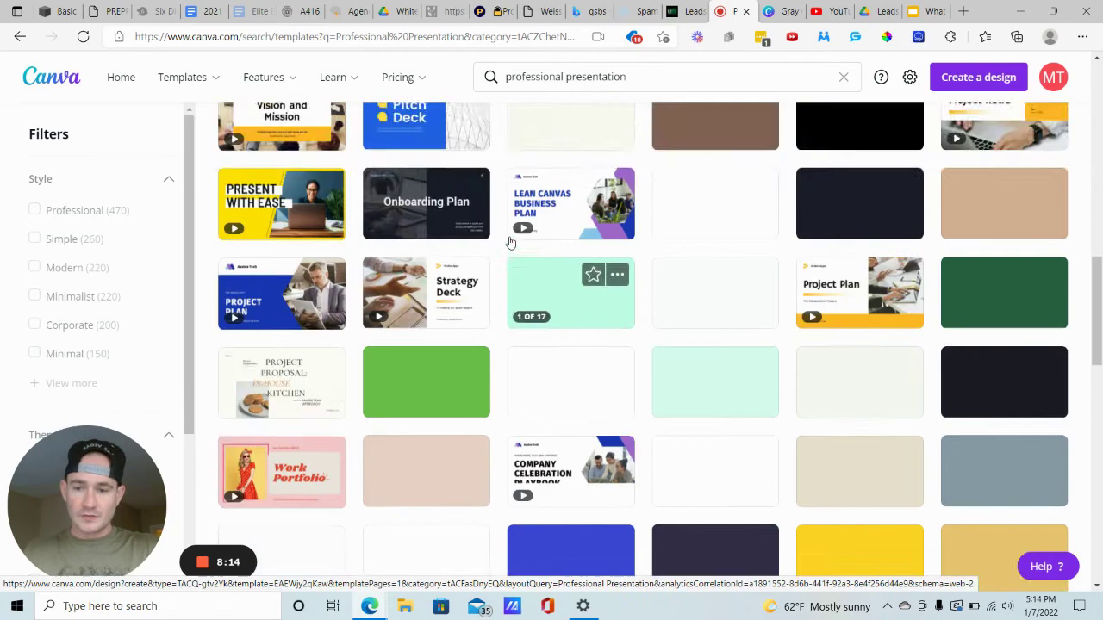
pyautogui.scroll(-3, 510, 243)
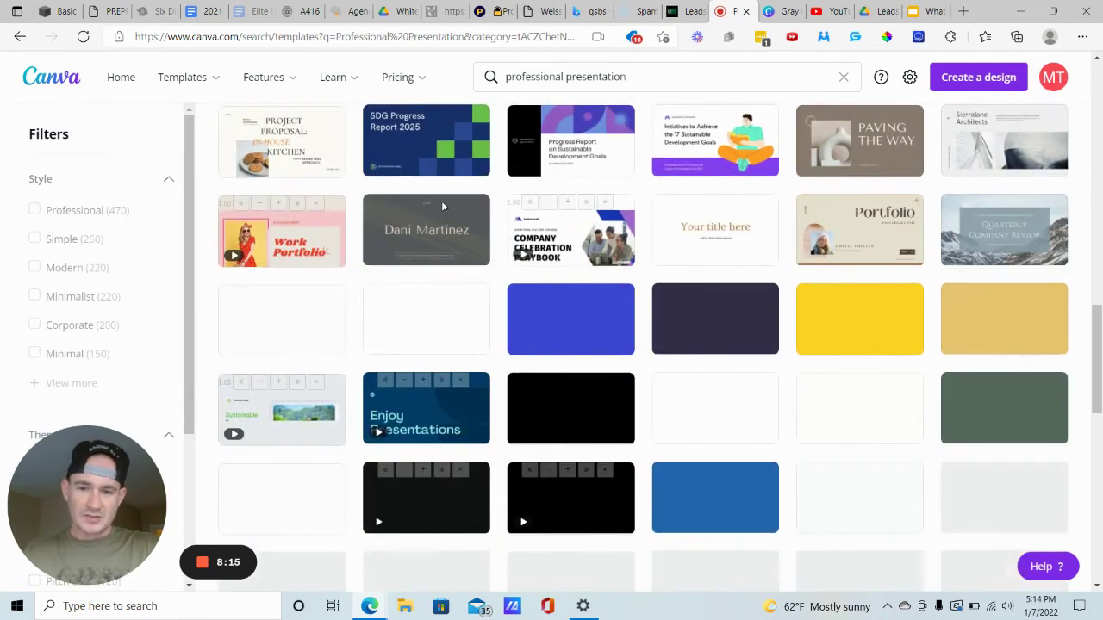
pyautogui.scroll(-1, 473, 241)
pyautogui.scroll(2, 473, 241)
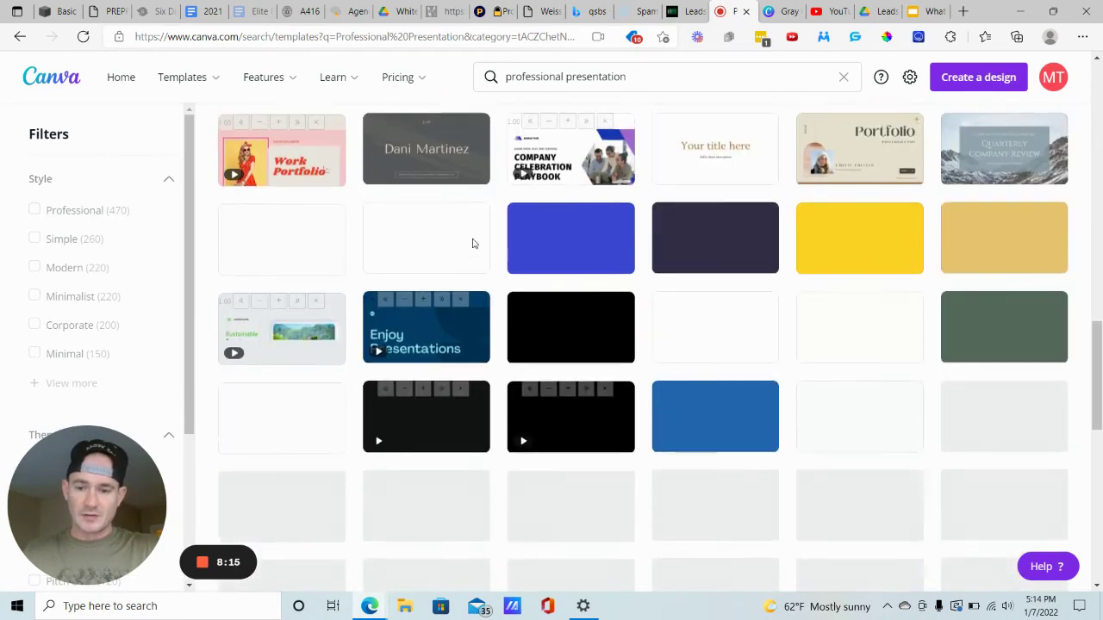
pyautogui.scroll(3, 473, 244)
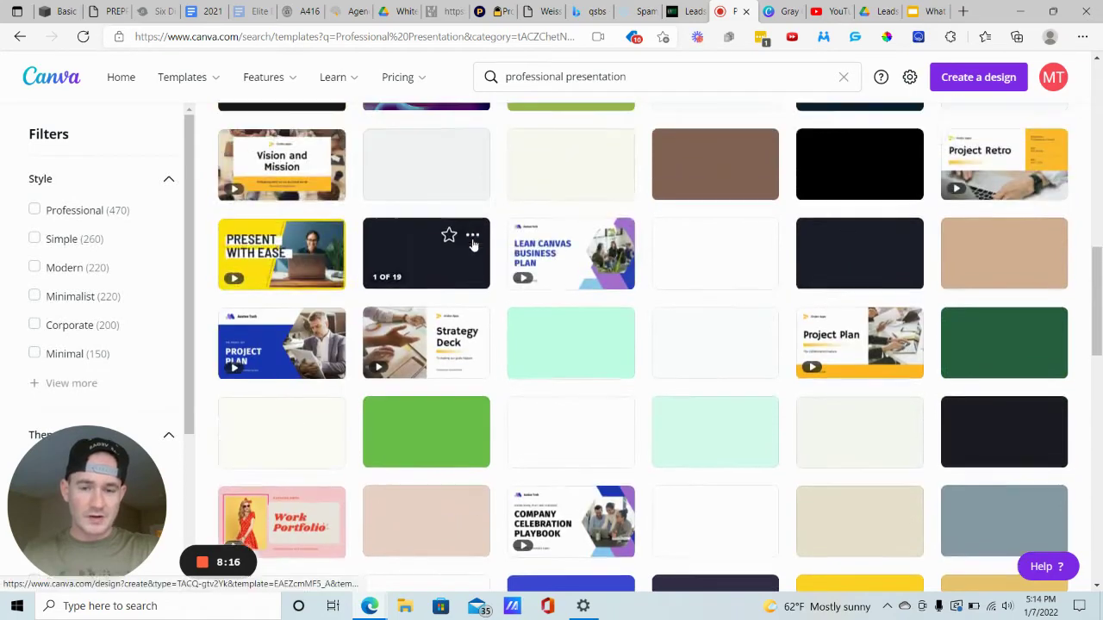
pyautogui.scroll(2, 472, 244)
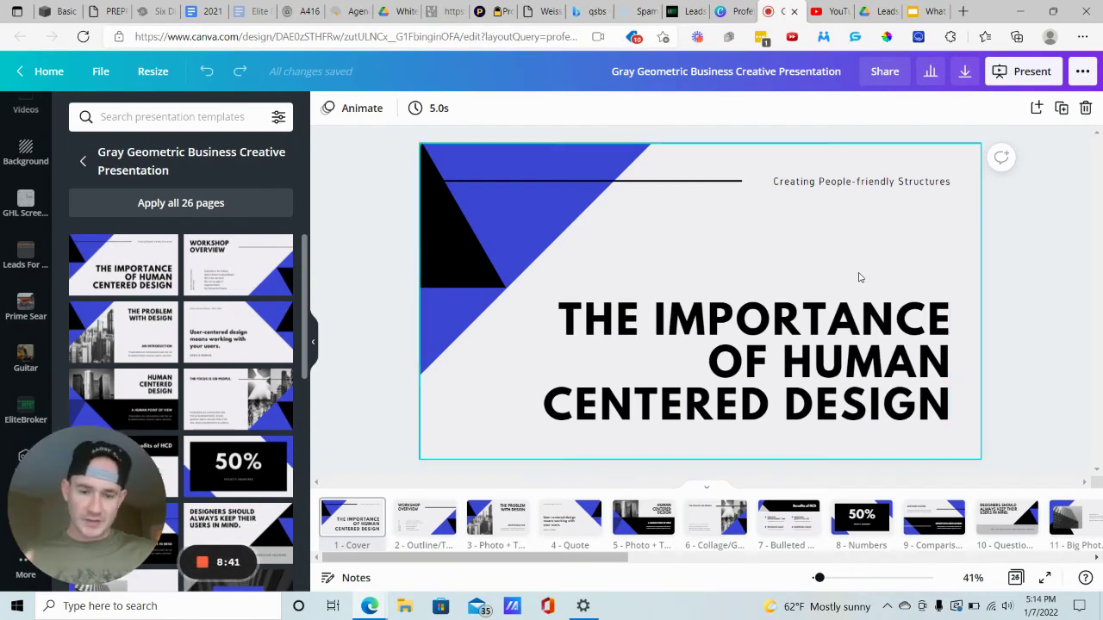
# Swap the Let's Talk contacts slide 25 for the 'User-centered design' quote layout.
pyautogui.scroll(-1, 1005, 359)
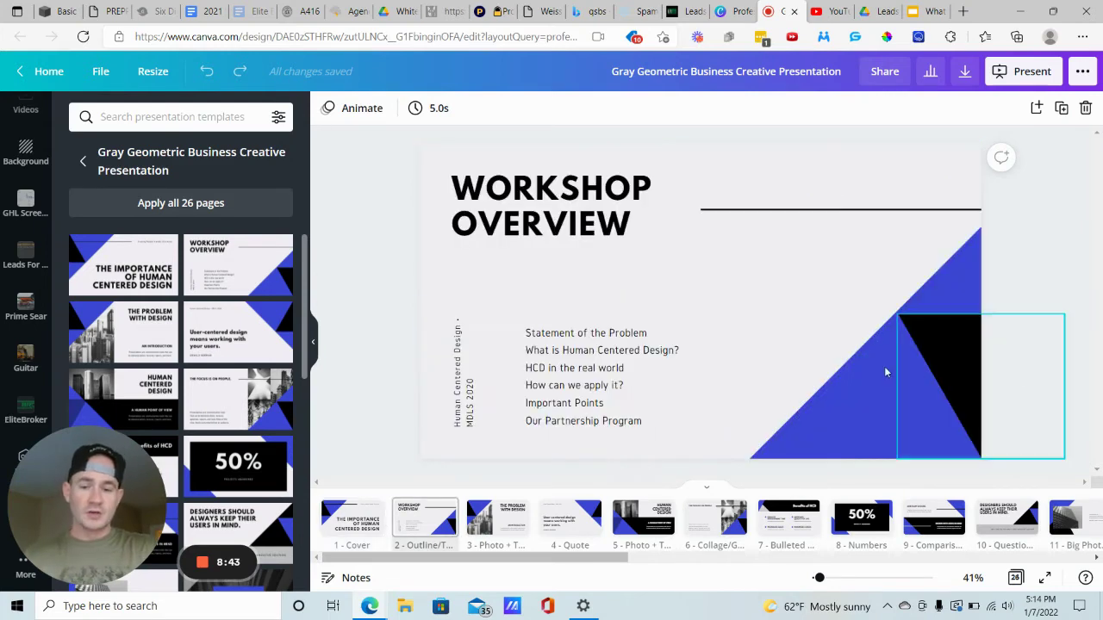
pyautogui.scroll(1, 615, 358)
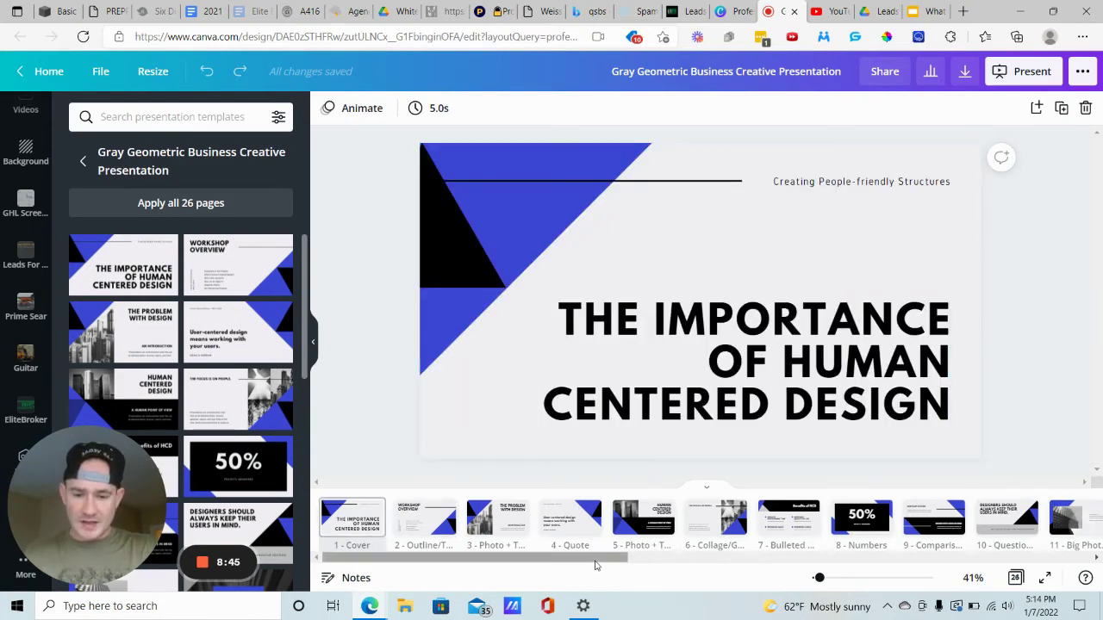
pyautogui.hscroll(5, 945, 545)
pyautogui.hscroll(5, 945, 545)
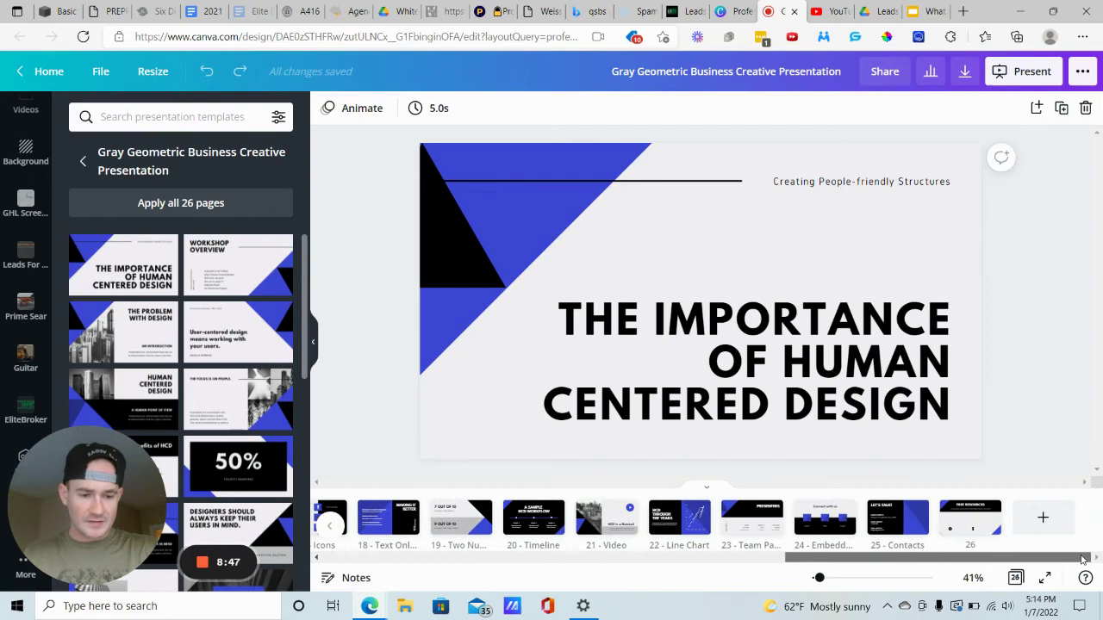
pyautogui.hscroll(-2, 1039, 563)
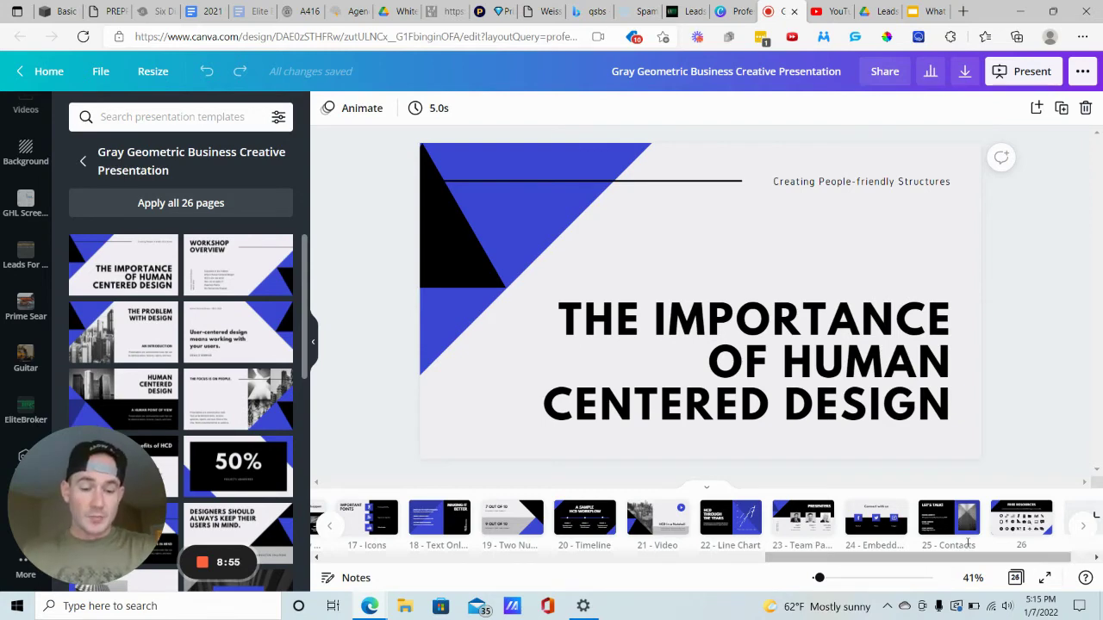
pyautogui.moveTo(963, 515)
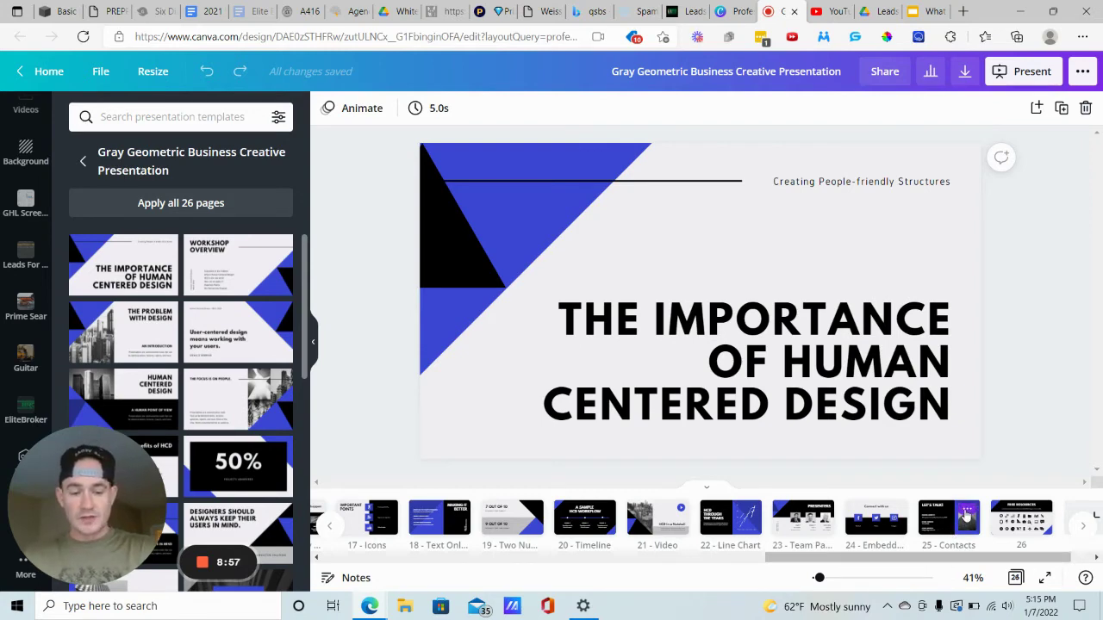
pyautogui.click(967, 515)
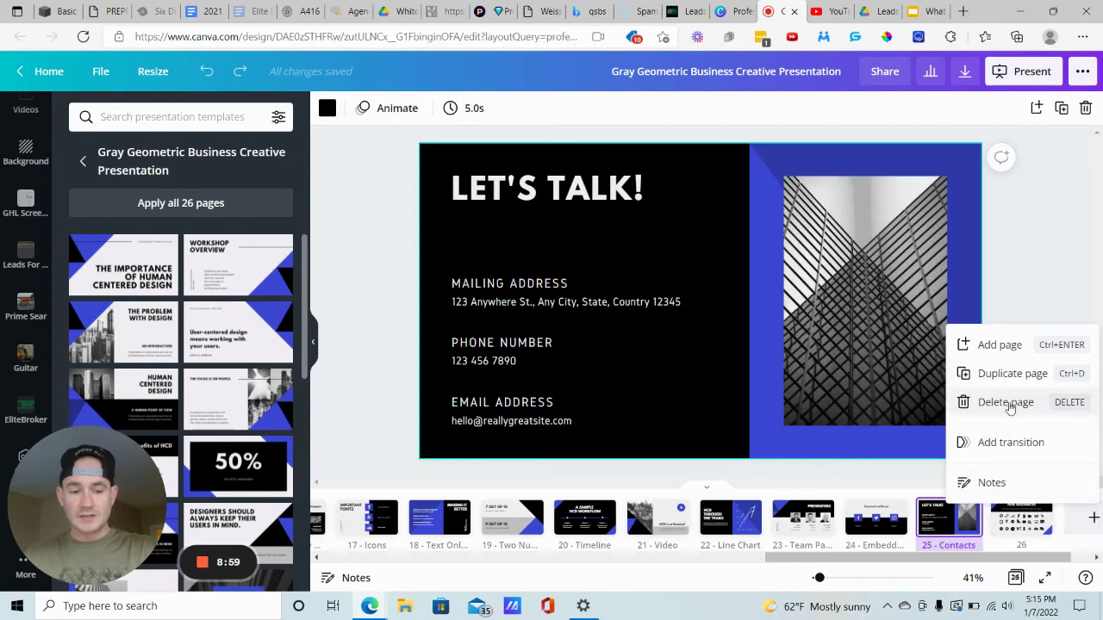
pyautogui.click(1047, 282)
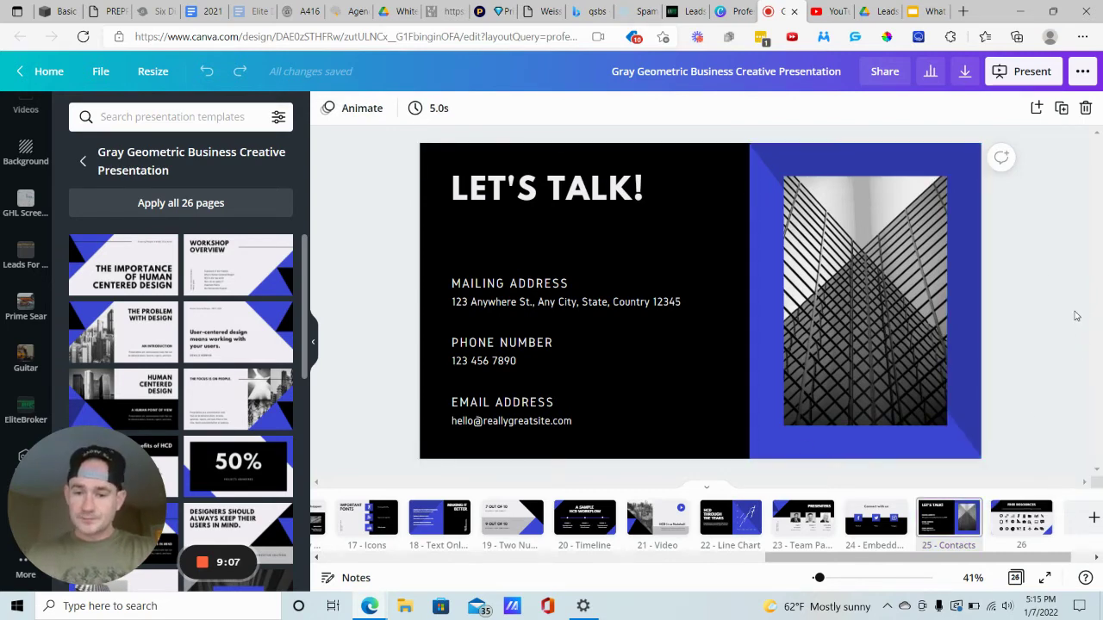
pyautogui.click(220, 336)
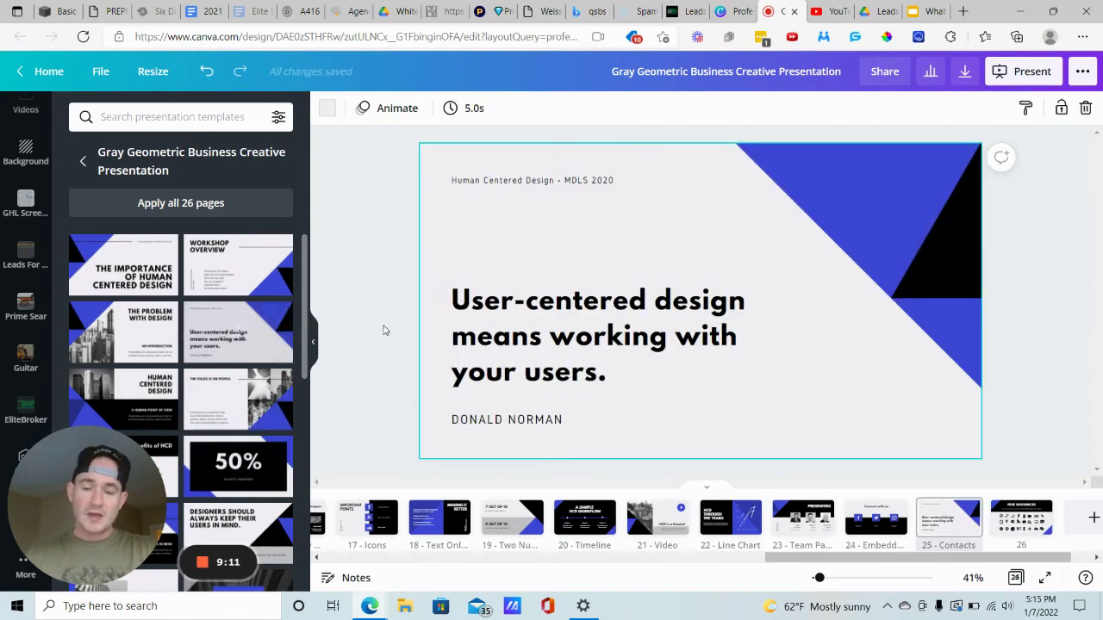
pyautogui.moveTo(789, 563); pyautogui.dragTo(266, 565)
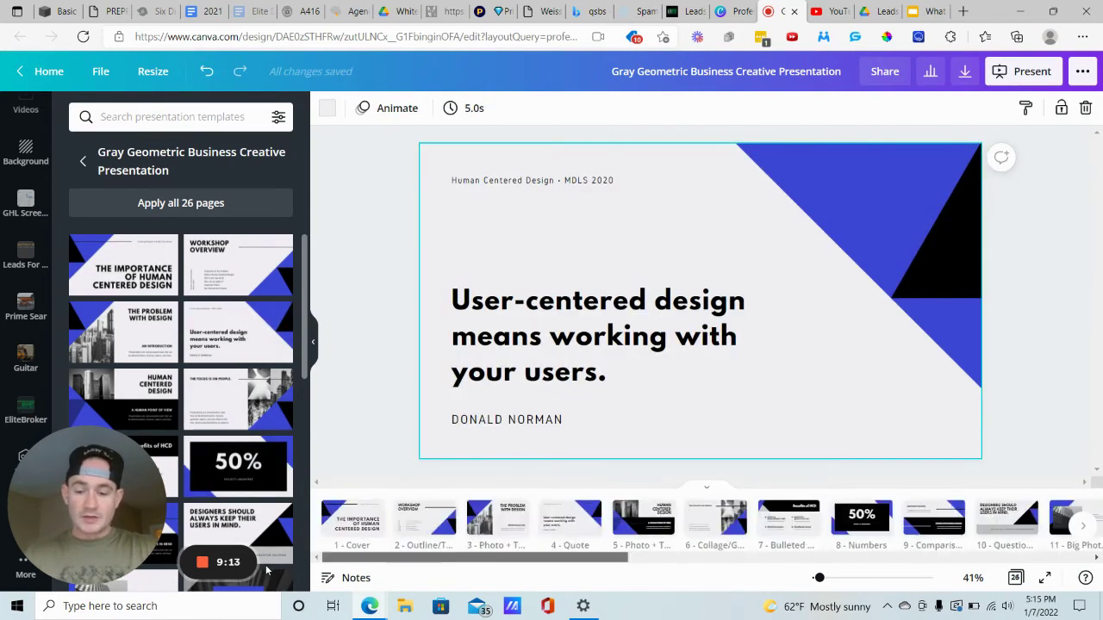
# Retitle the cover 'HOW TO GENERATE BUSINESS LOAN LEADS USING FACEBOOK ADS'.
pyautogui.click(364, 527)
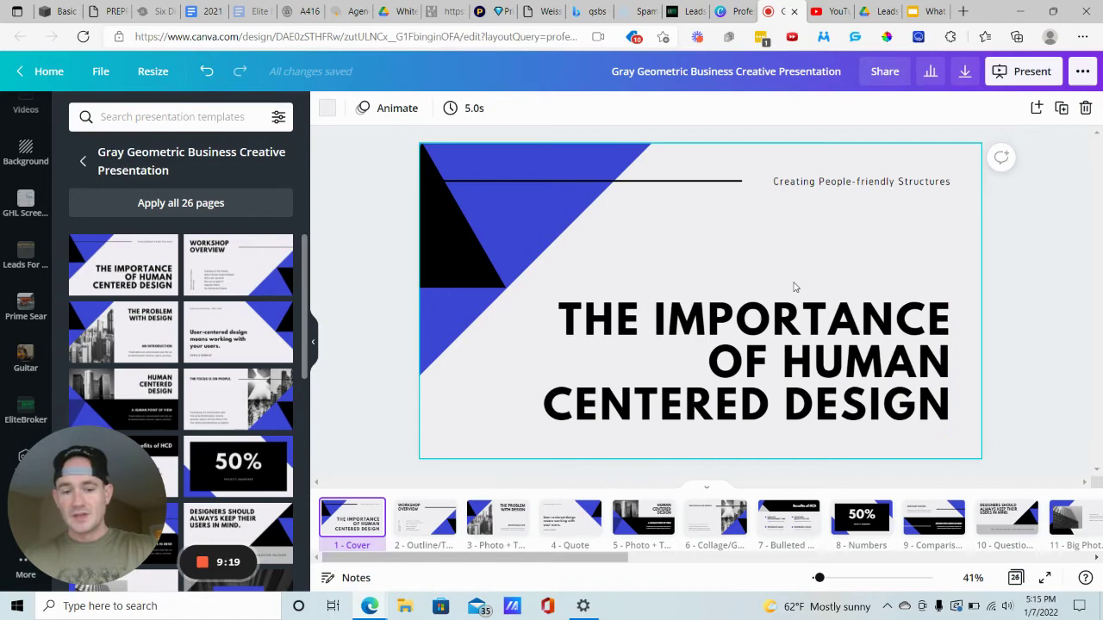
pyautogui.doubleClick(754, 366)
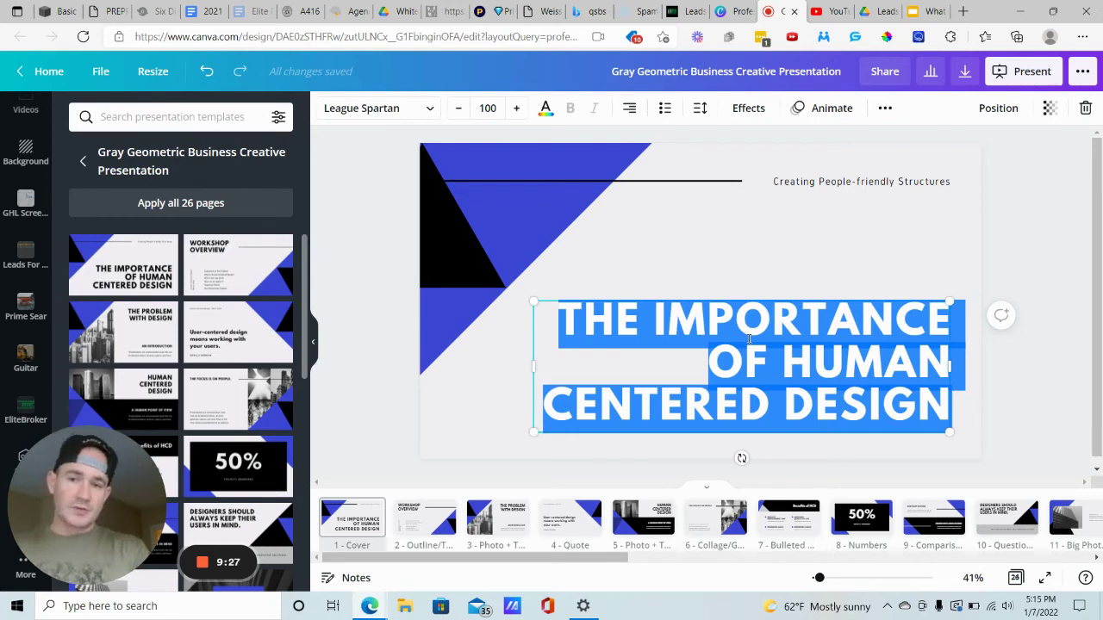
pyautogui.write('HOW TO')
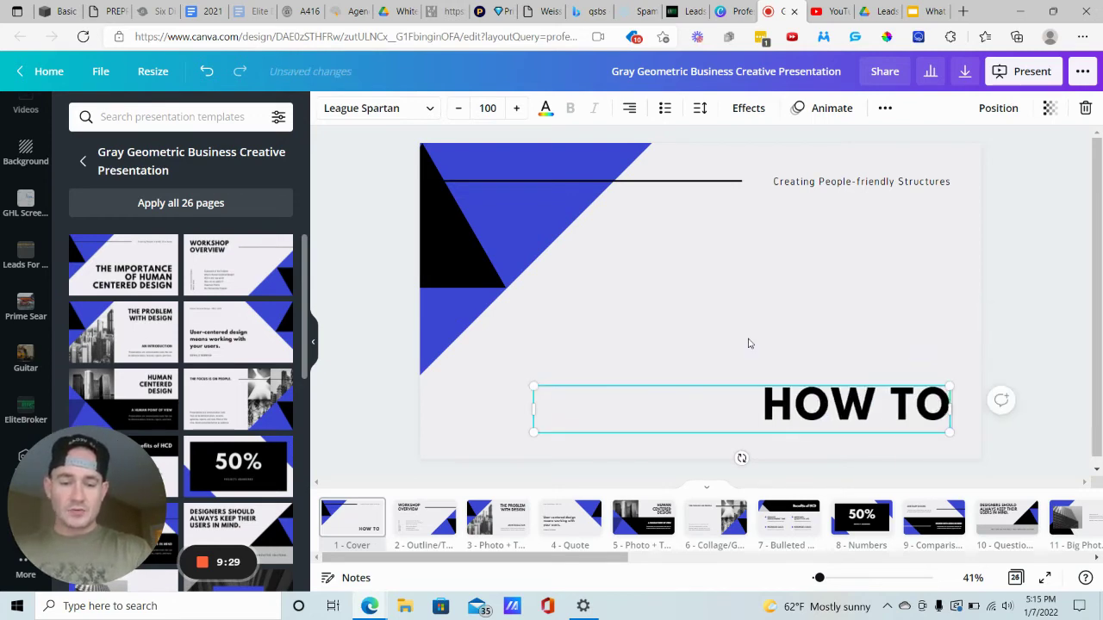
pyautogui.write(' GENERATE LEADS')
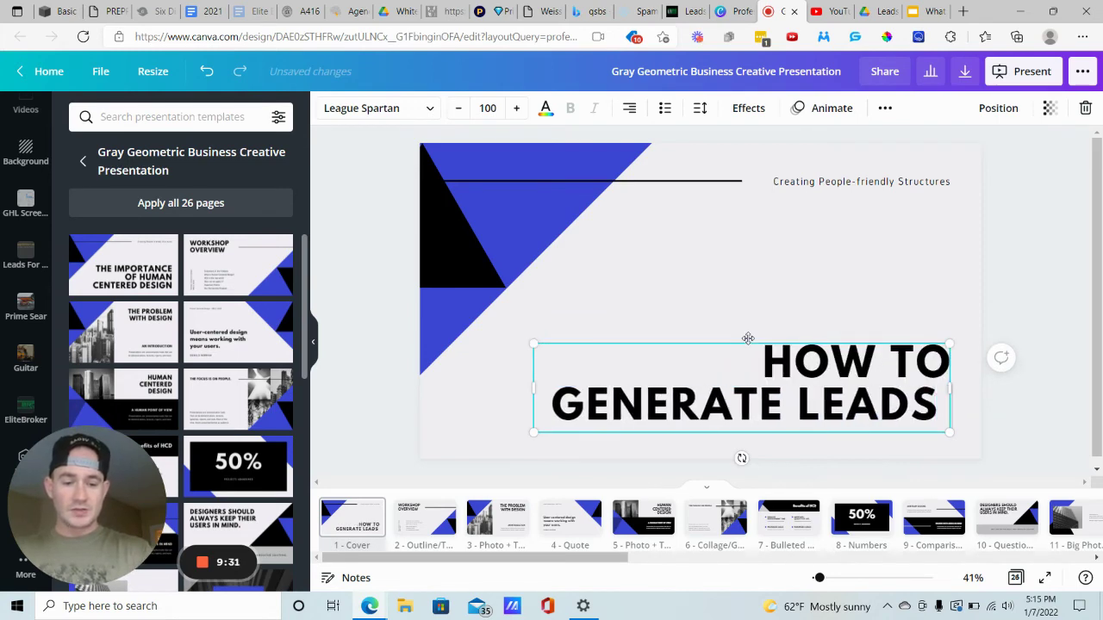
pyautogui.write(' USING FACEBOOK ADS')
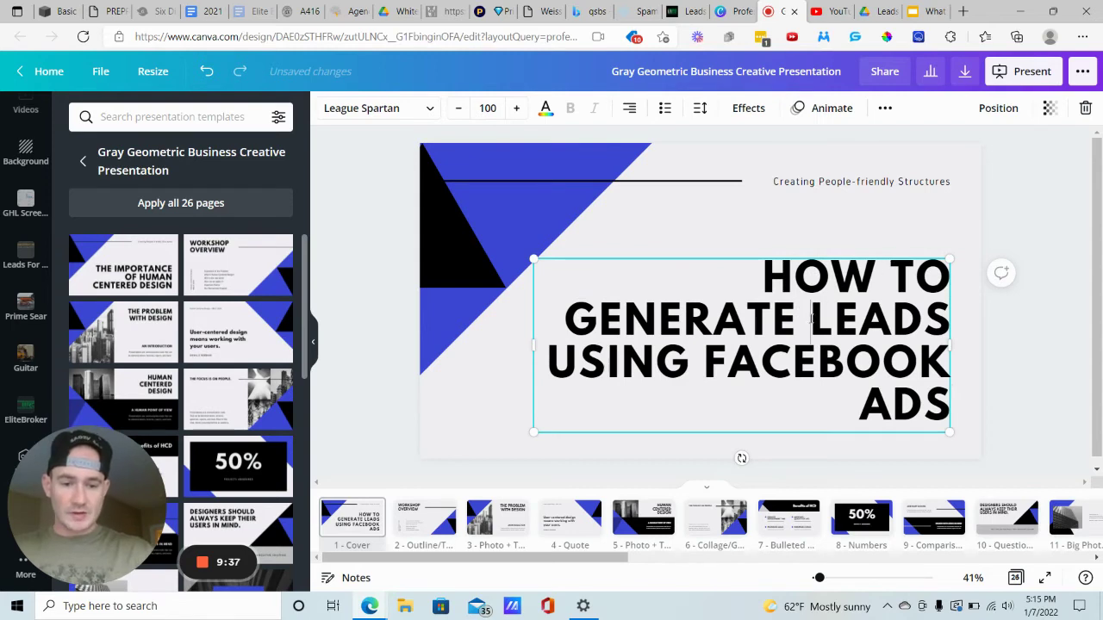
pyautogui.click(811, 319)
pyautogui.write('BUSINESS LOAN')
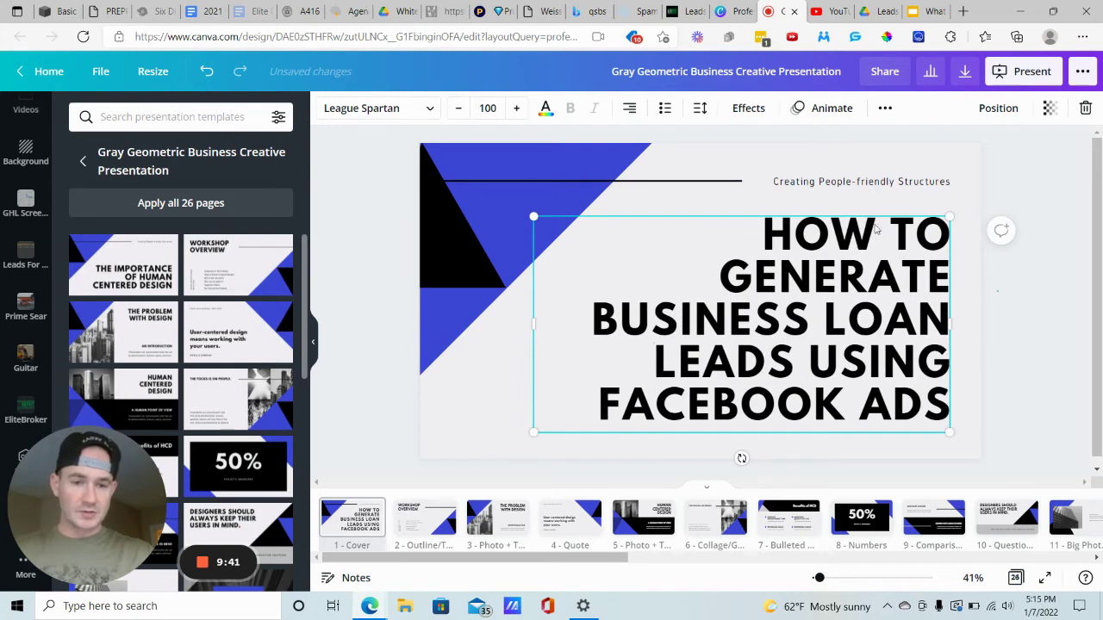
# Replace the cover subtitle with 'By: Leads For Locals'.
pyautogui.click(842, 156)
pyautogui.doubleClick(858, 181)
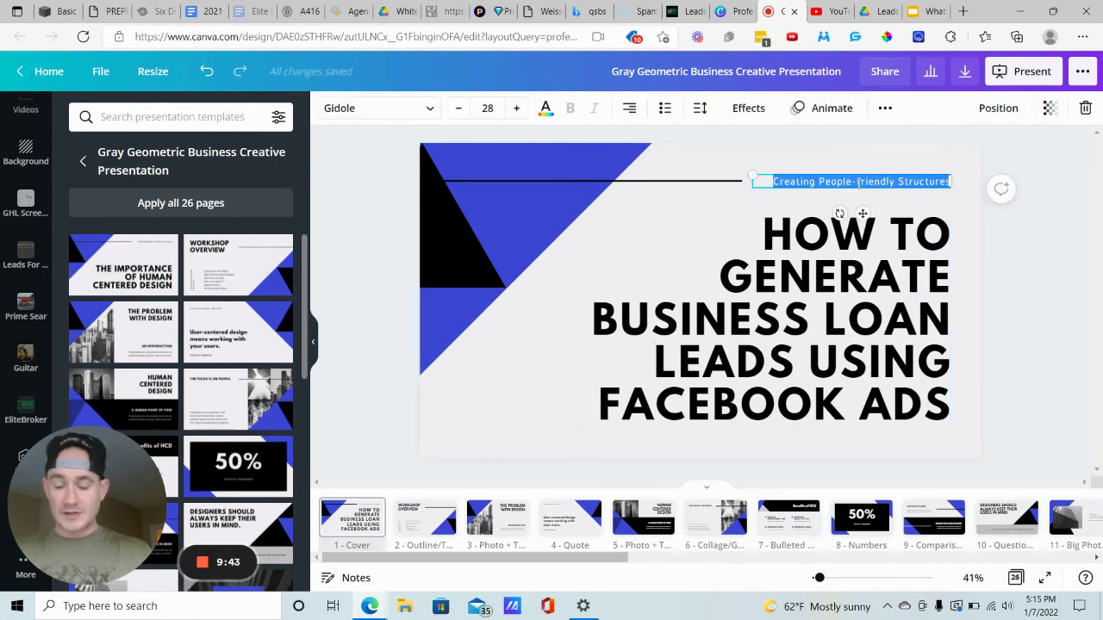
pyautogui.write('By: Lea')
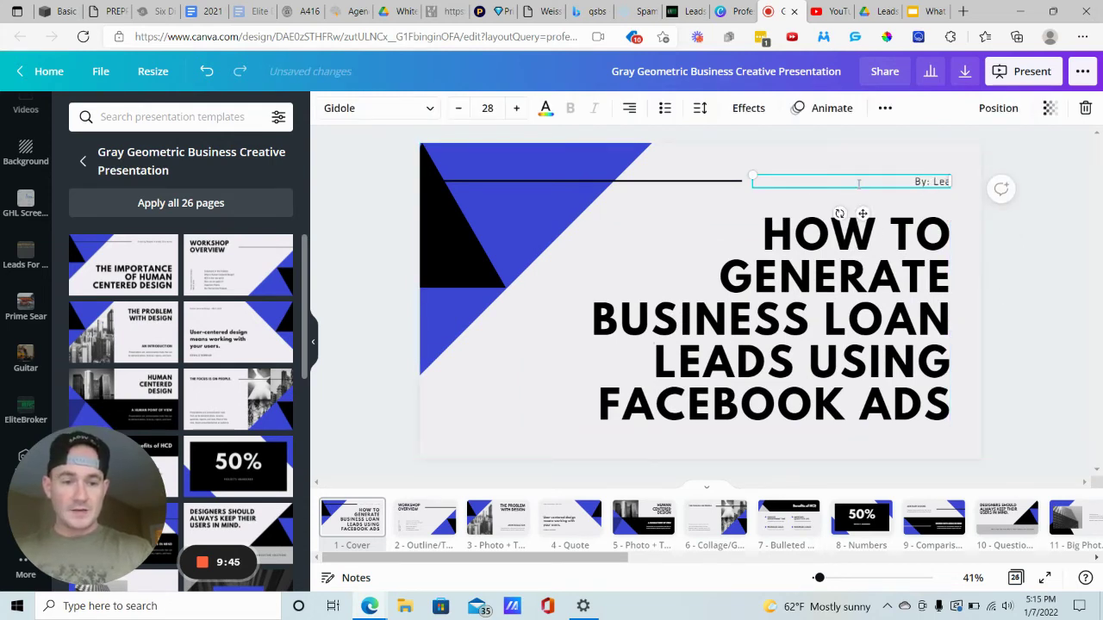
pyautogui.write('ds For Locals')
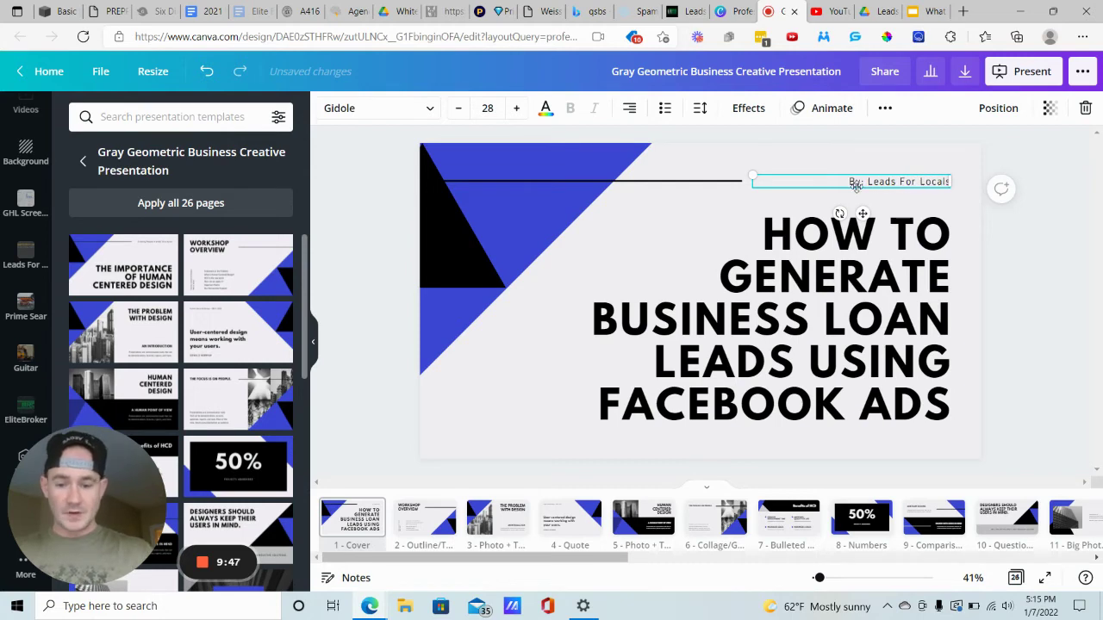
# Remove the blank page that was added after the cover slide.
pyautogui.click(399, 505)
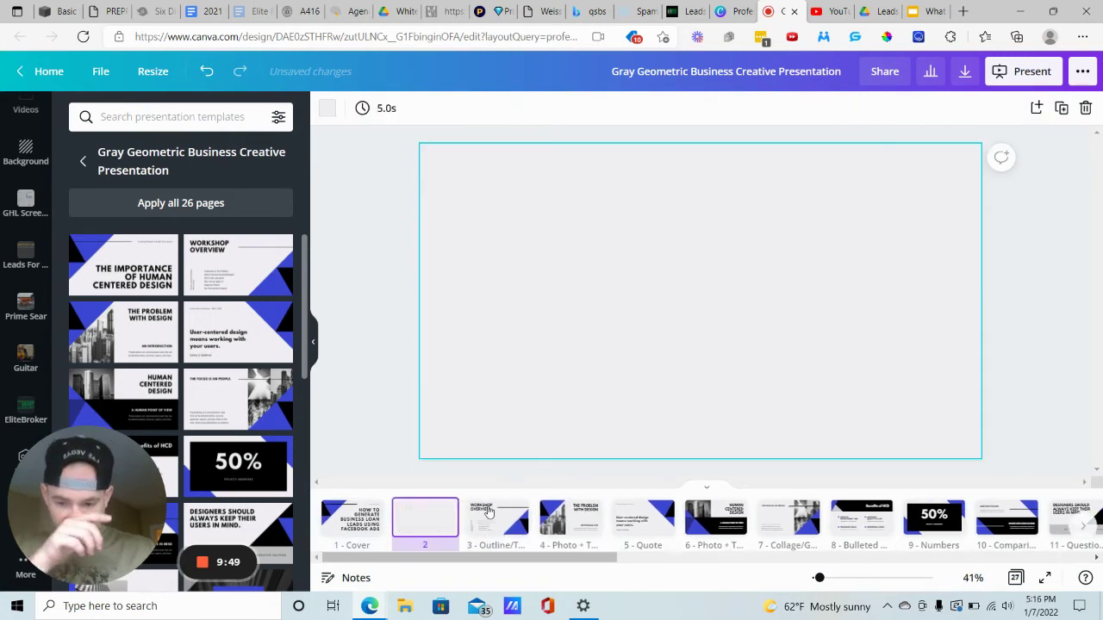
pyautogui.click(441, 510)
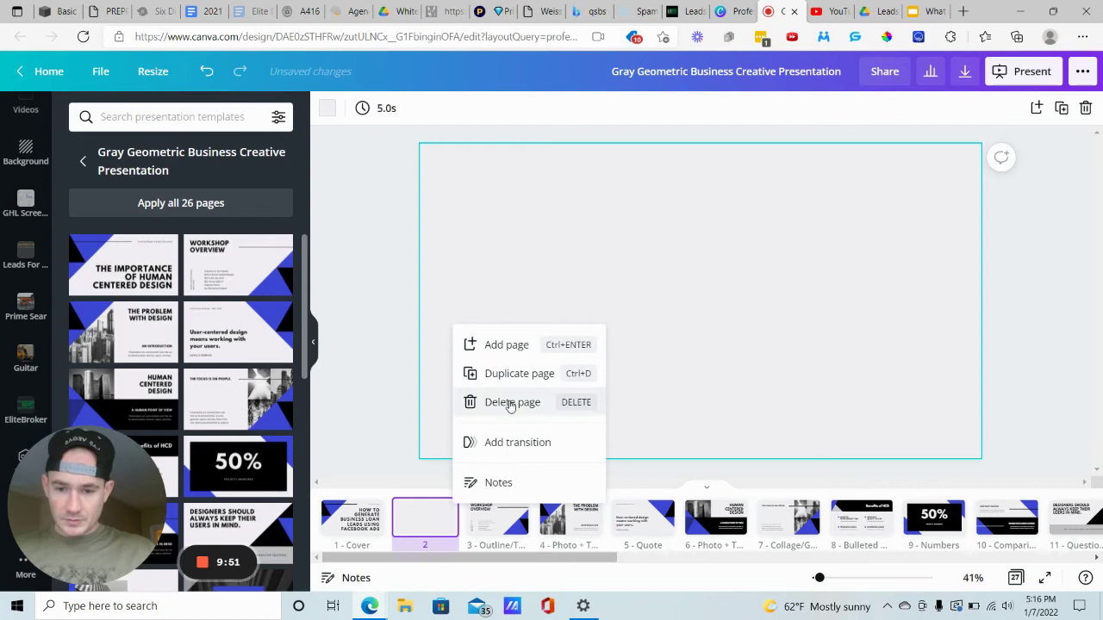
pyautogui.click(510, 402)
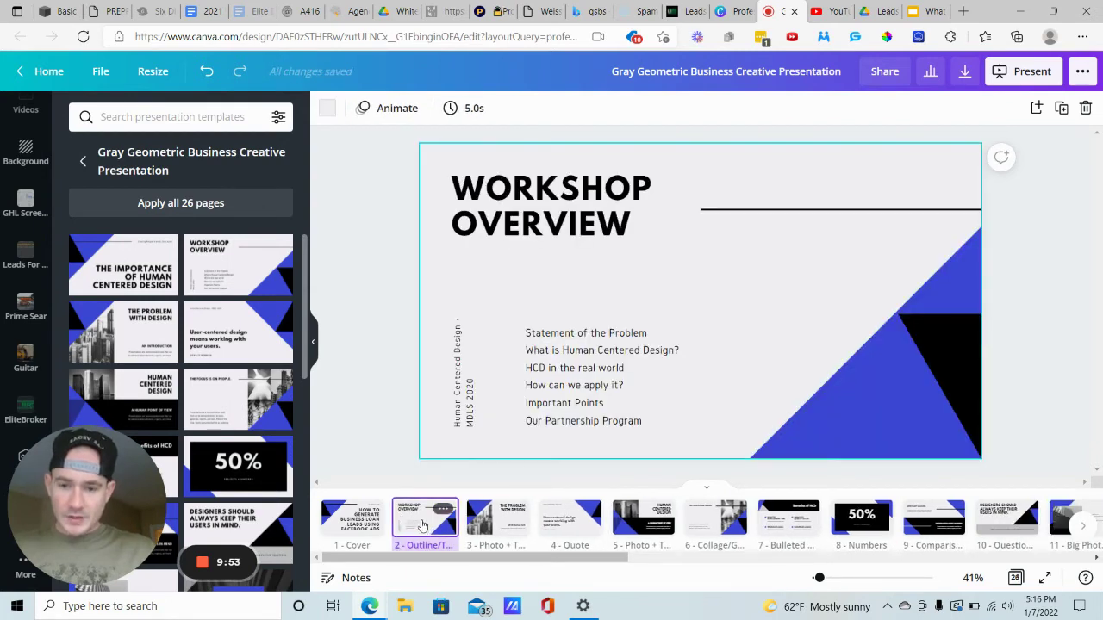
# Shorten the heading to OVERVIEW and delete the vertical Human Centered Design text.
pyautogui.click(636, 187)
pyautogui.doubleClick(636, 187)
pyautogui.click(636, 188)
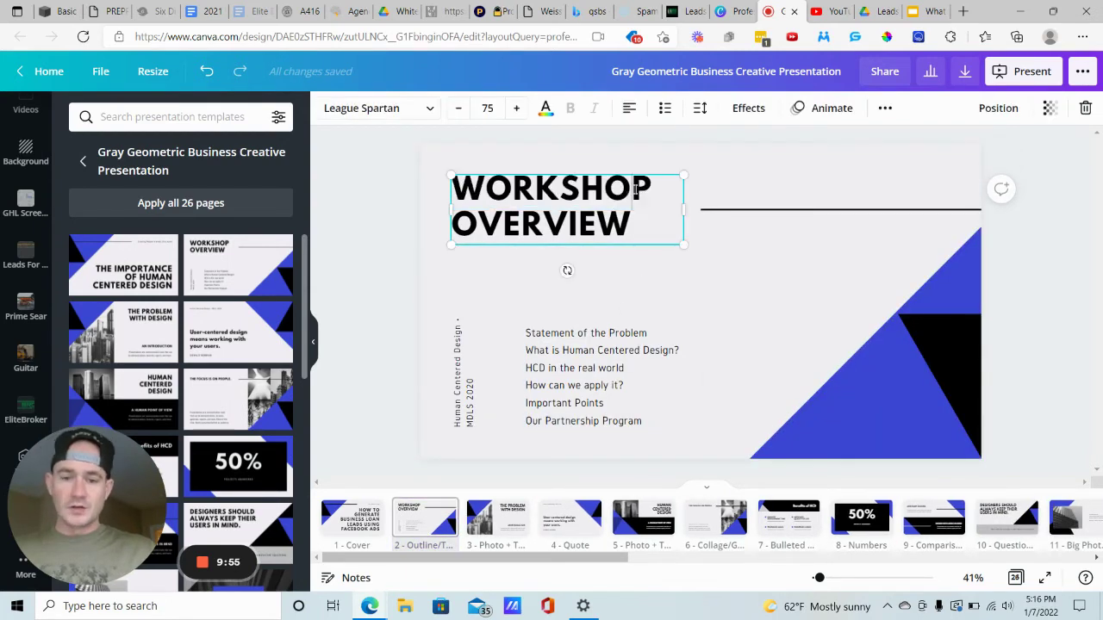
pyautogui.moveTo(648, 186); pyautogui.dragTo(460, 187)
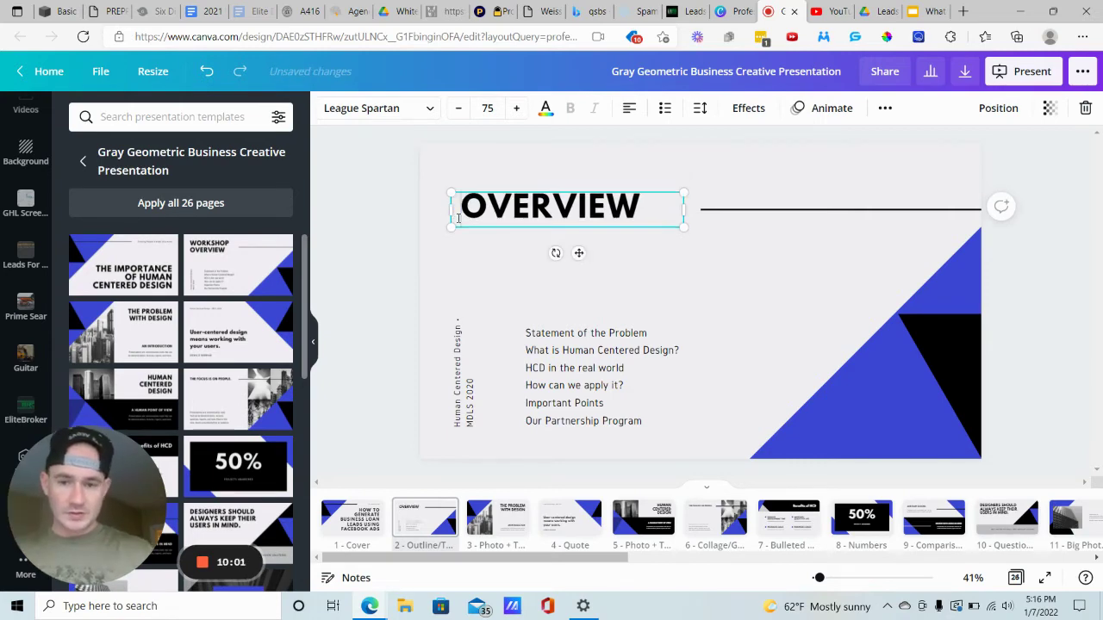
pyautogui.click(468, 379)
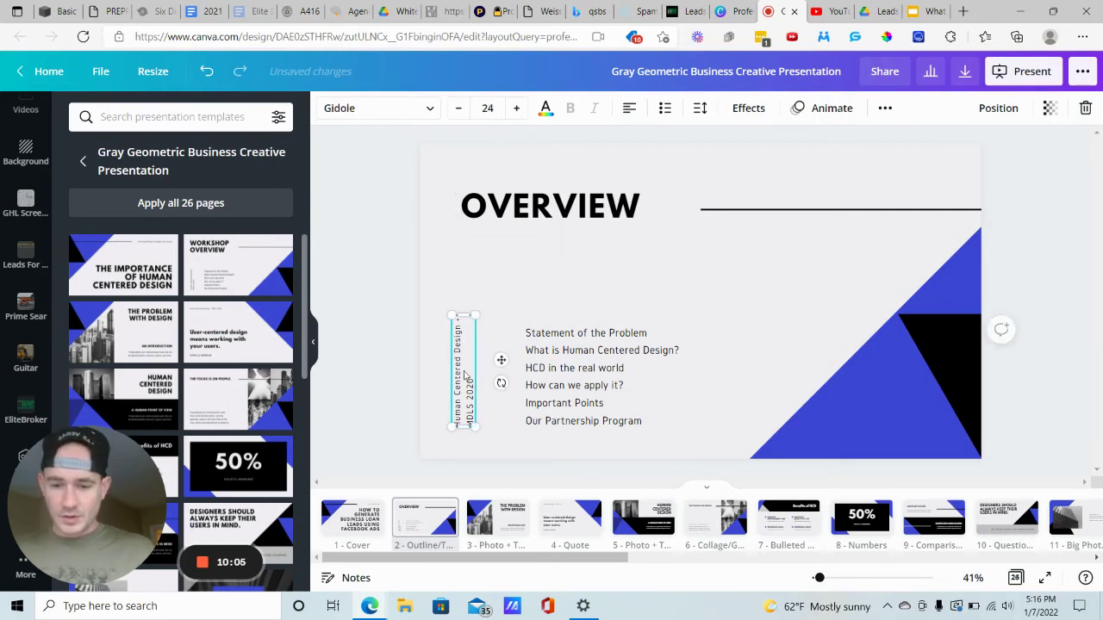
pyautogui.click(1086, 108)
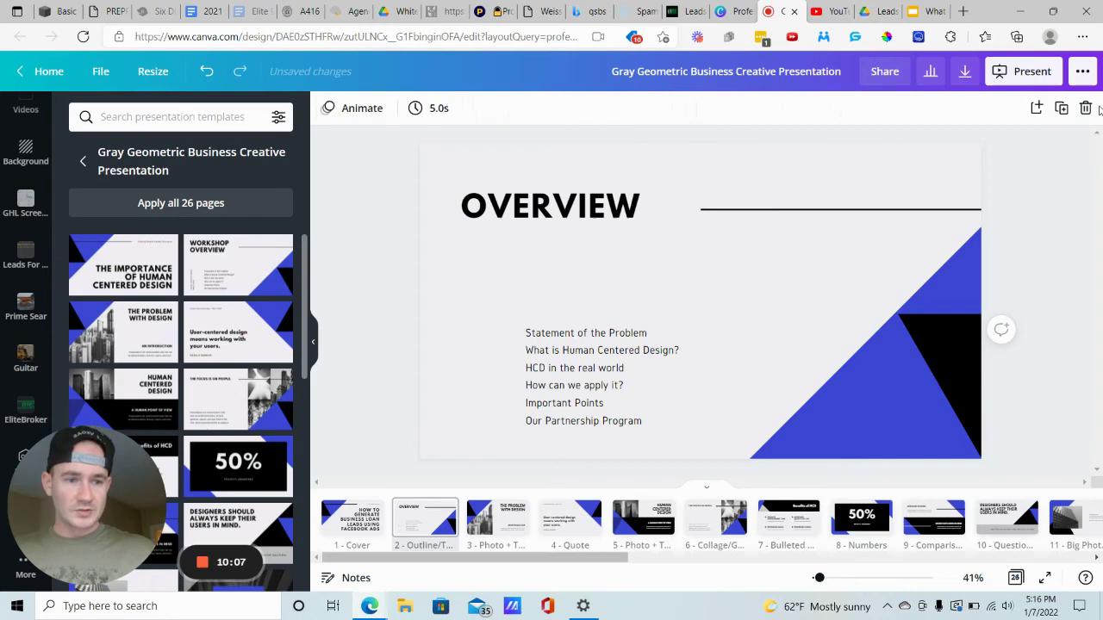
# Extend the topic list box to the left, then go to slide 3.
pyautogui.click(636, 334)
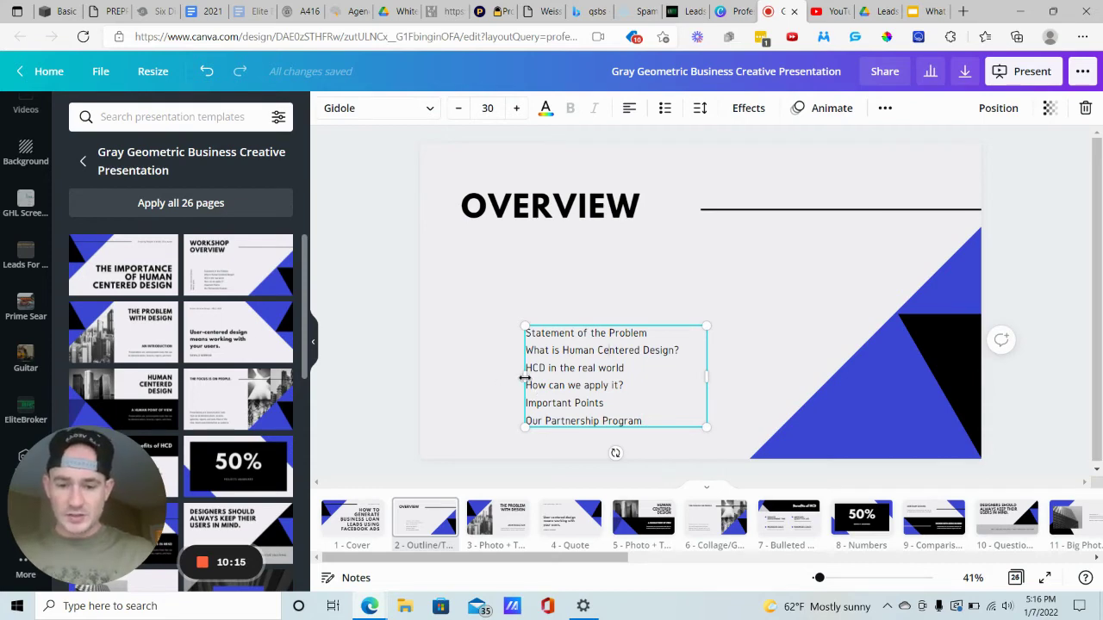
pyautogui.moveTo(525, 377); pyautogui.dragTo(443, 379)
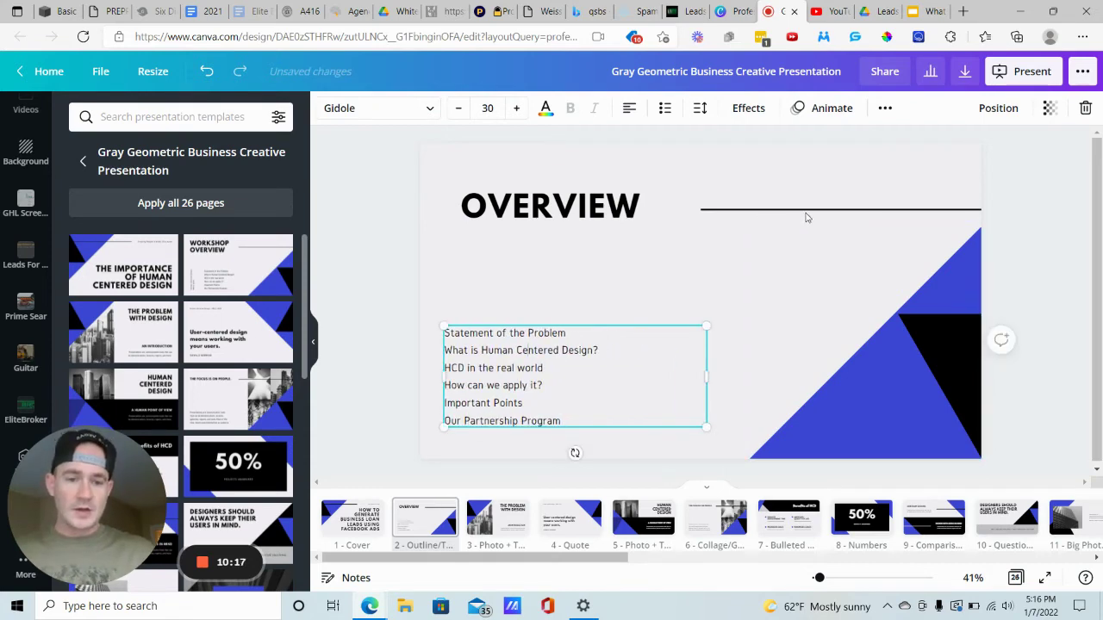
pyautogui.click(496, 523)
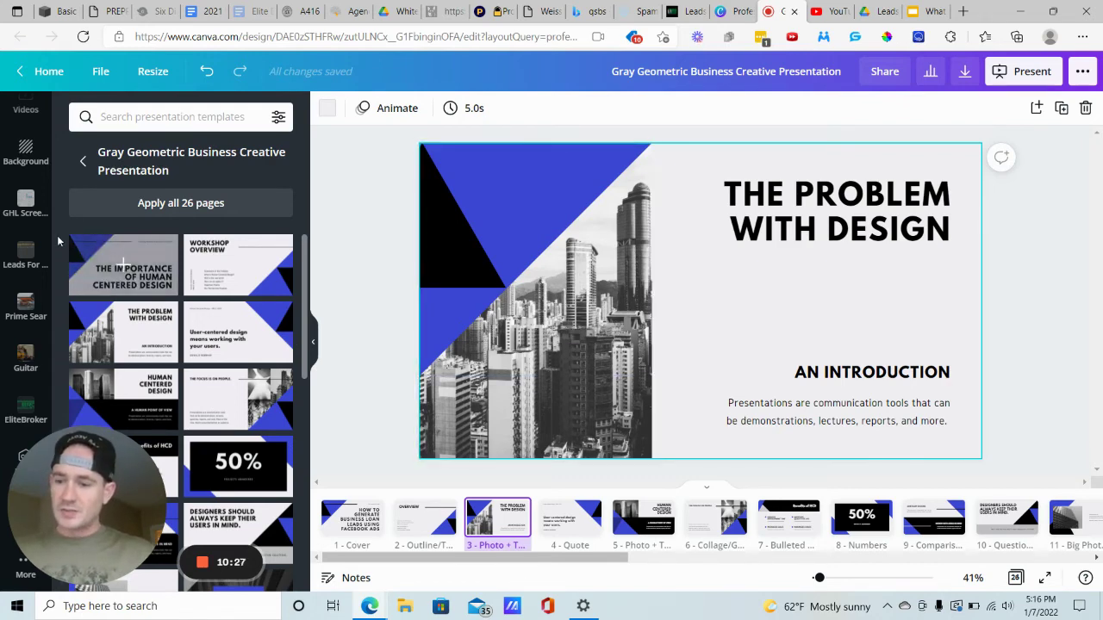
# Search photos for 'facebook' and place the laptop photo over slide 3's left image area.
pyautogui.scroll(5, 26, 216)
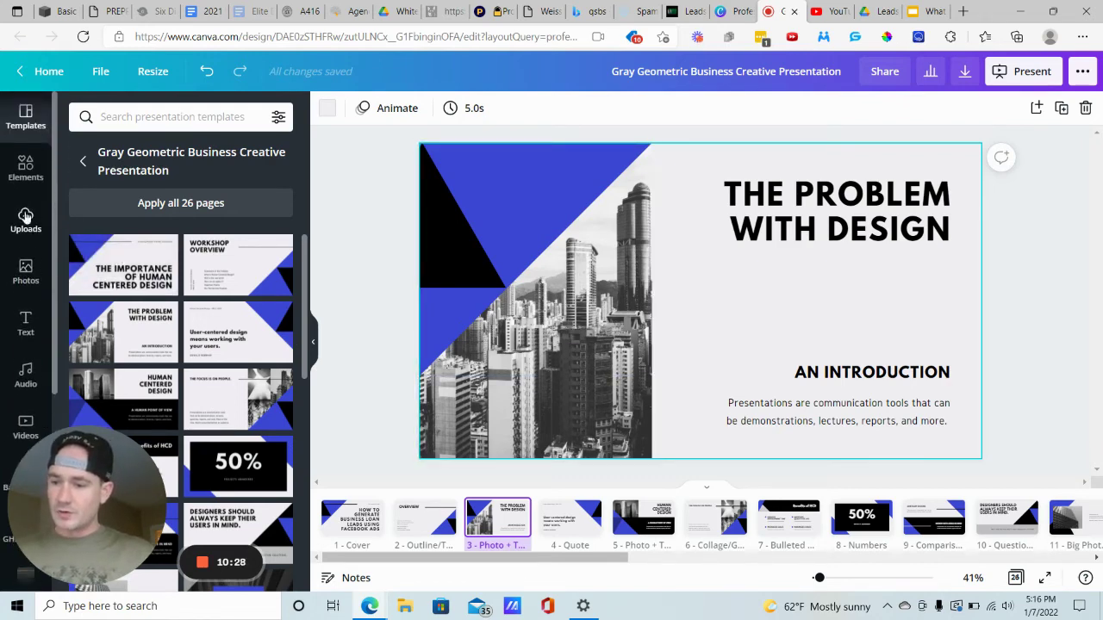
pyautogui.click(25, 274)
pyautogui.click(153, 119)
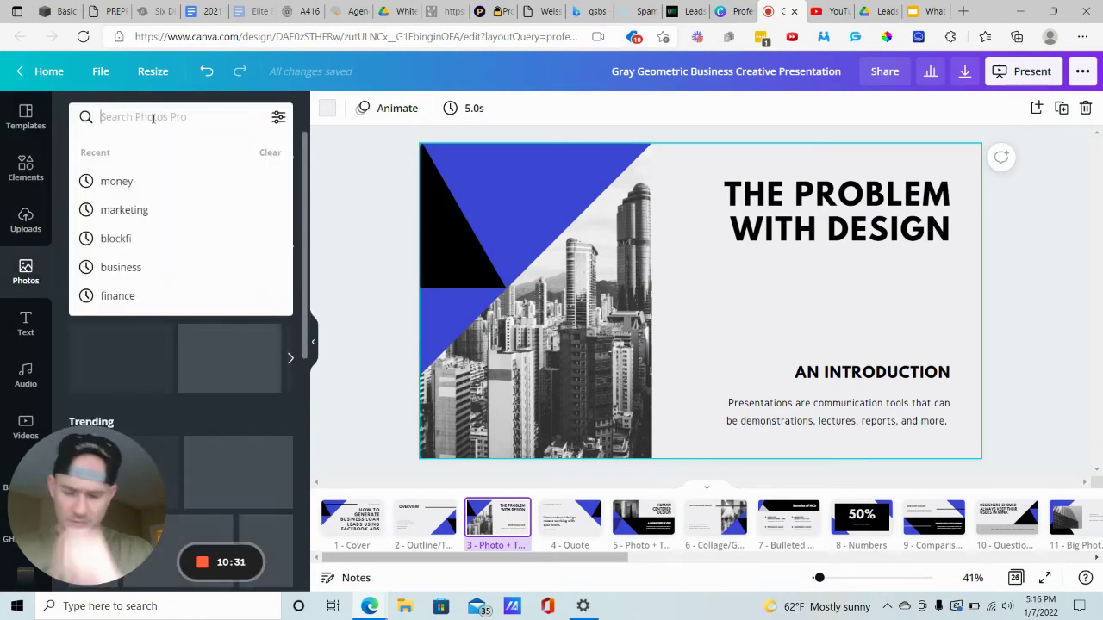
pyautogui.write('facebook')
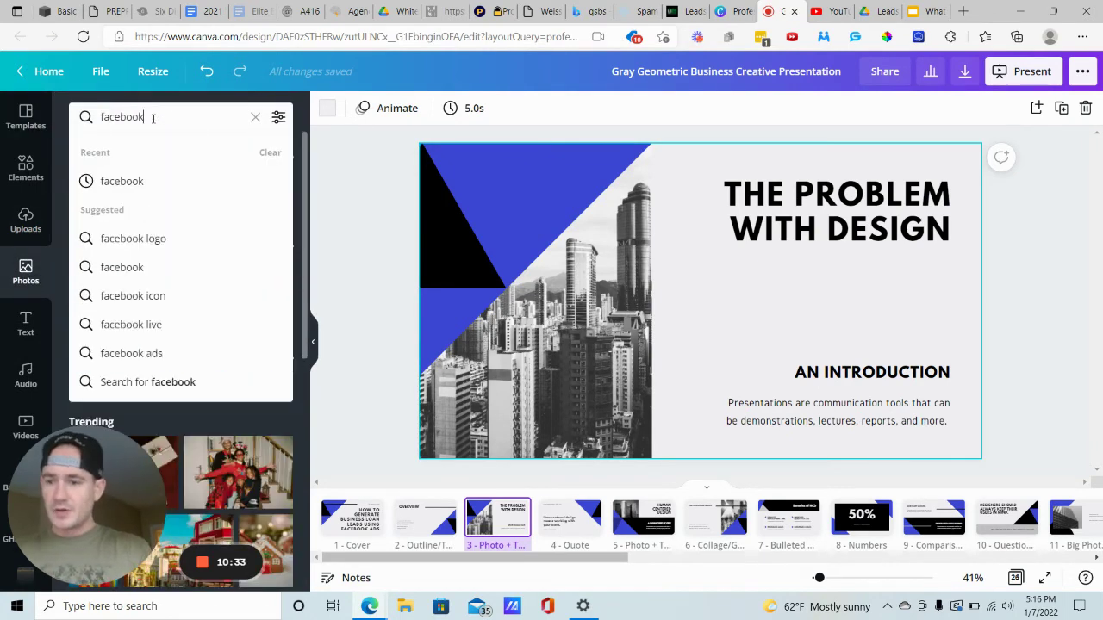
pyautogui.press('Return')
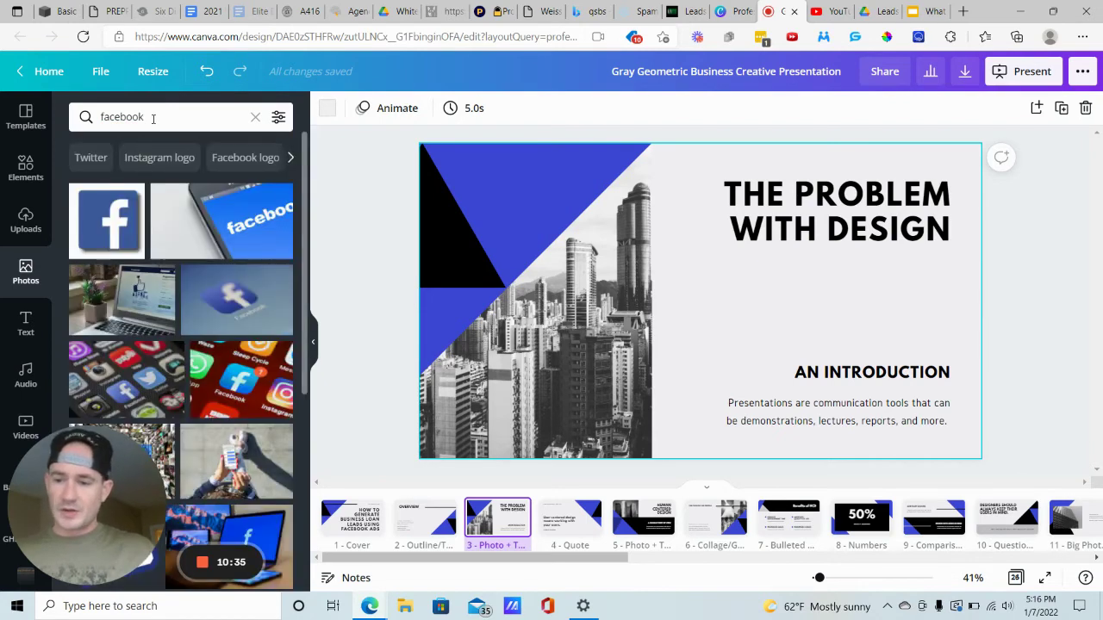
pyautogui.click(120, 313)
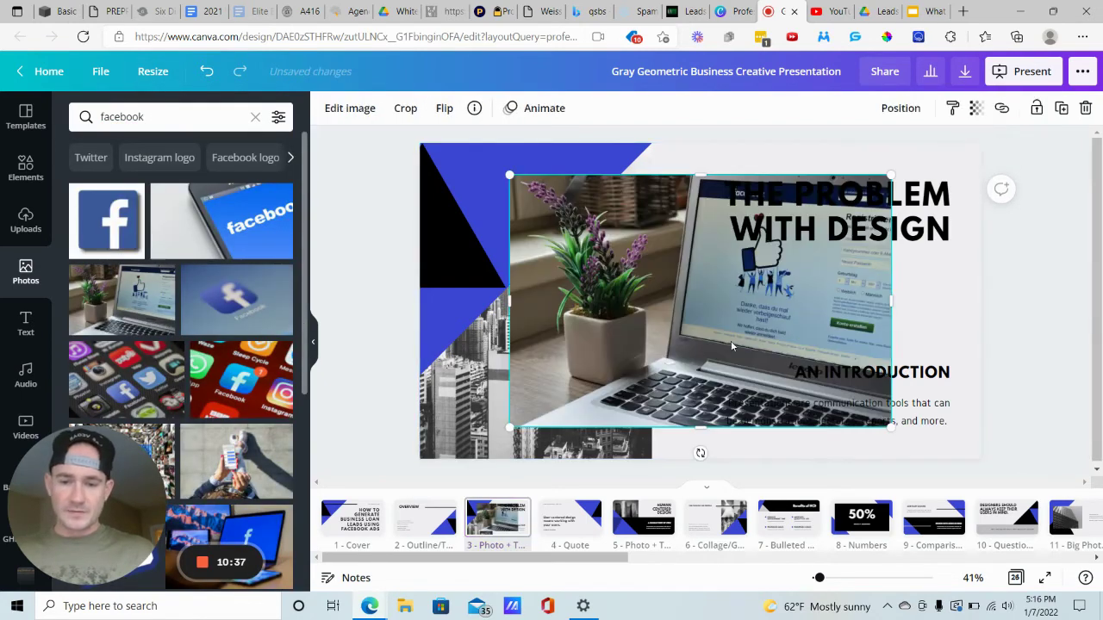
pyautogui.moveTo(770, 284); pyautogui.dragTo(532, 249)
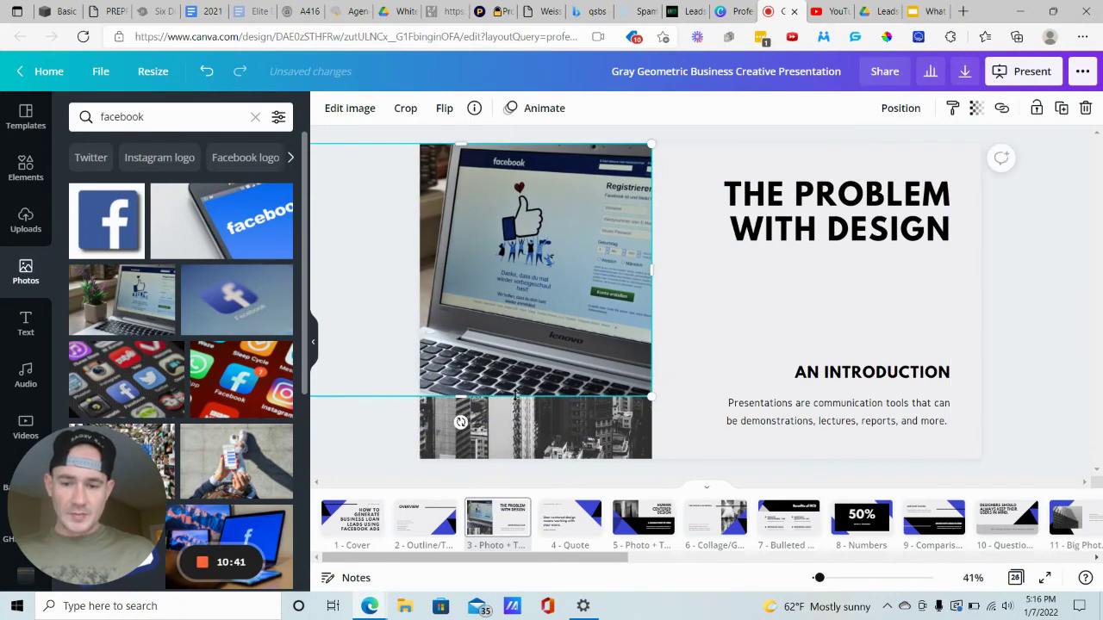
pyautogui.moveTo(516, 396); pyautogui.dragTo(517, 458)
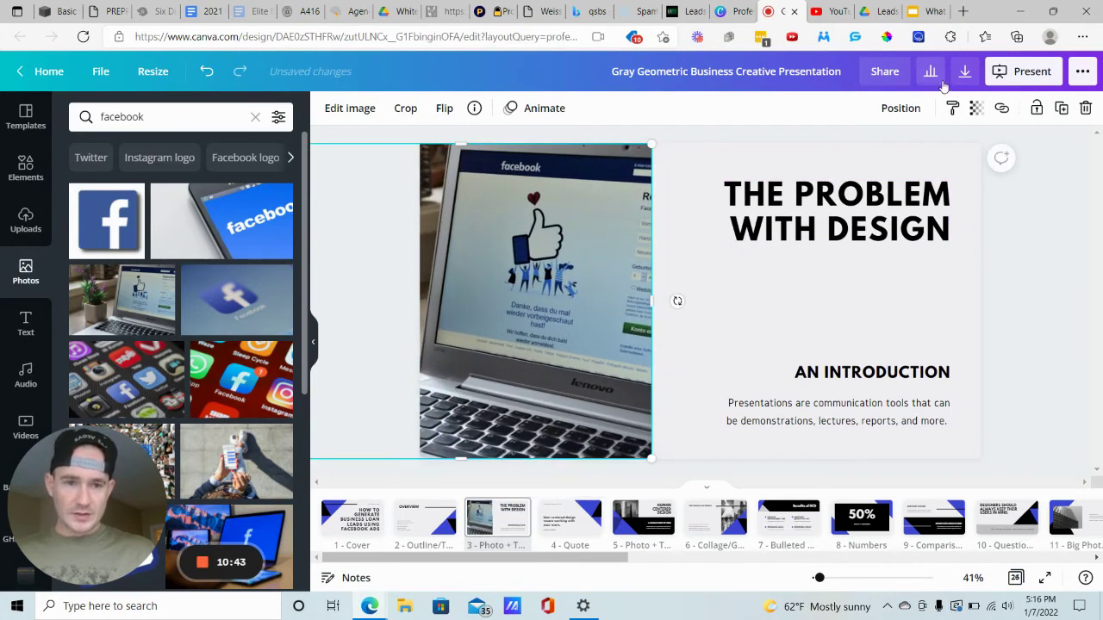
# Send the laptop photo to the back, delete the city photo, and reposition the laptop.
pyautogui.click(902, 110)
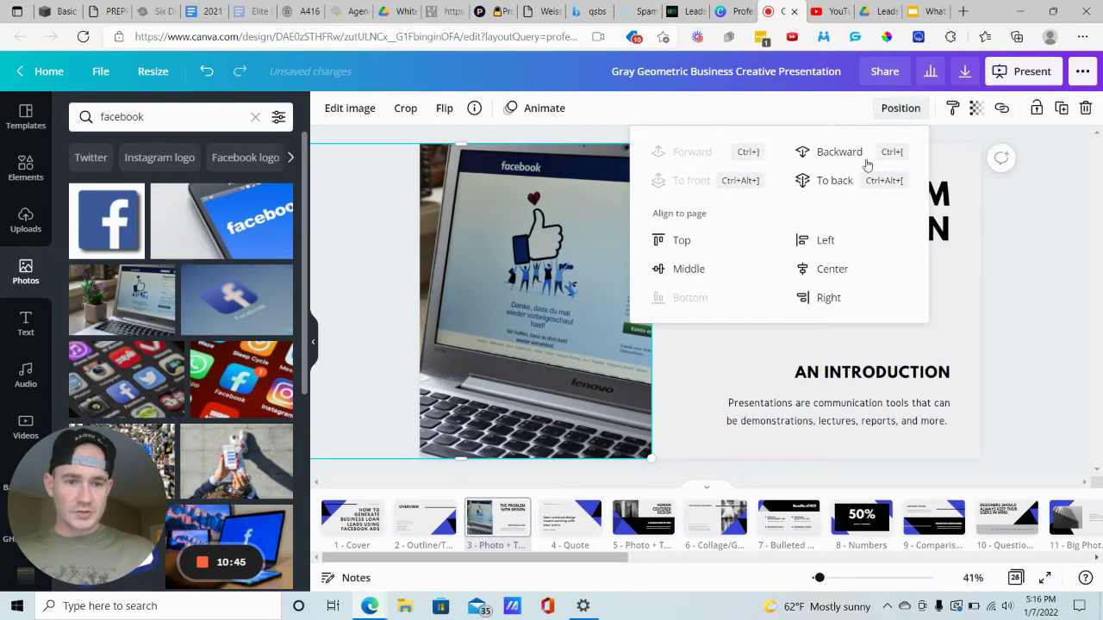
pyautogui.click(831, 188)
pyautogui.click(603, 317)
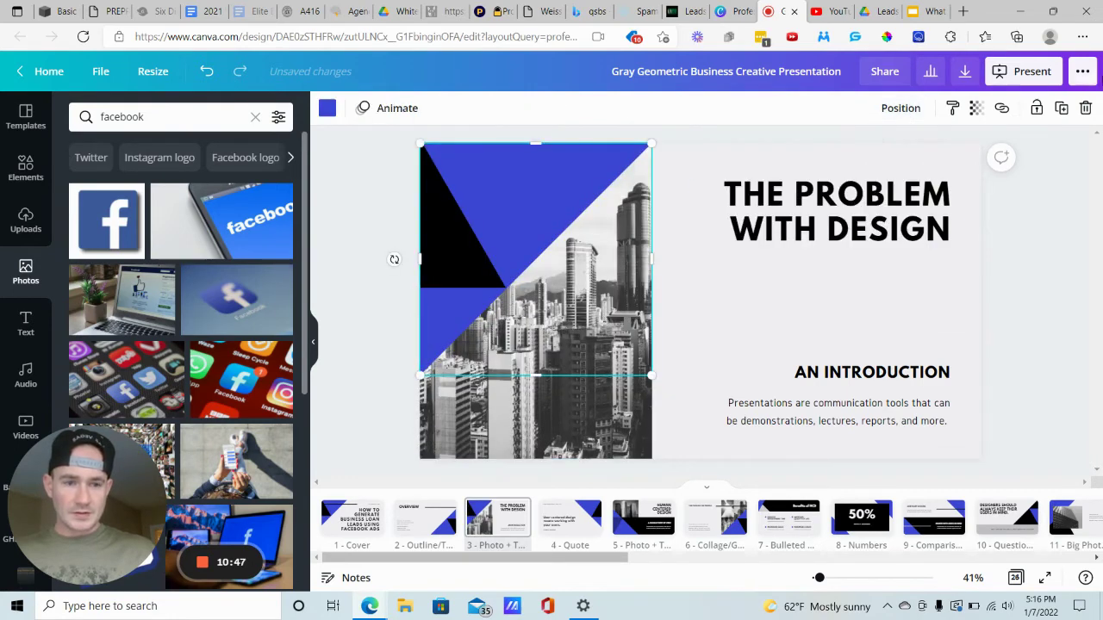
pyautogui.click(1086, 108)
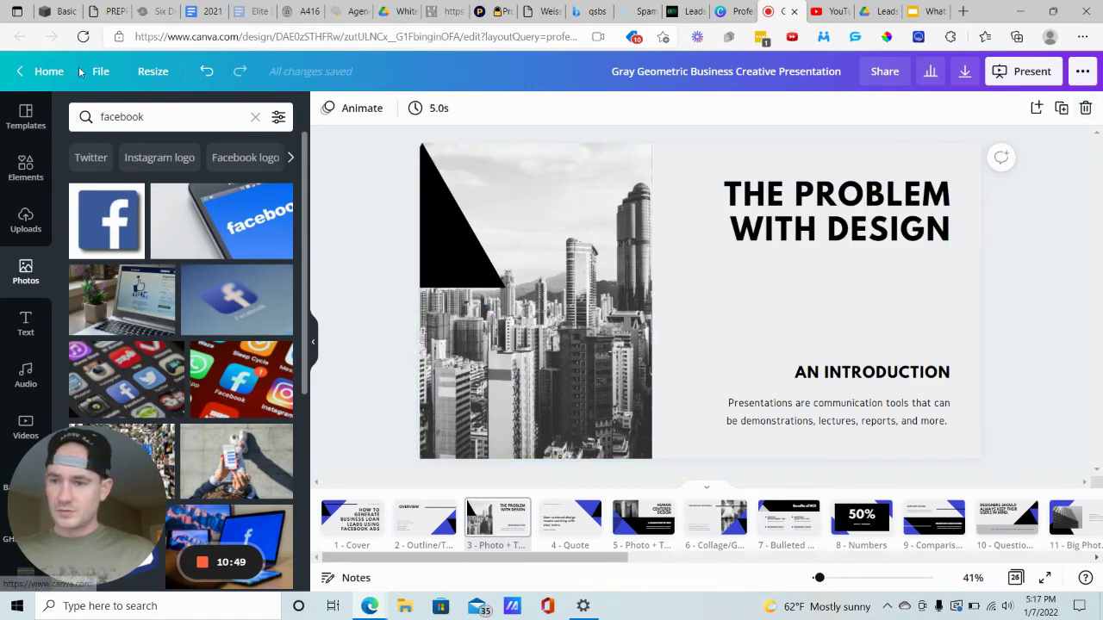
pyautogui.click(206, 70)
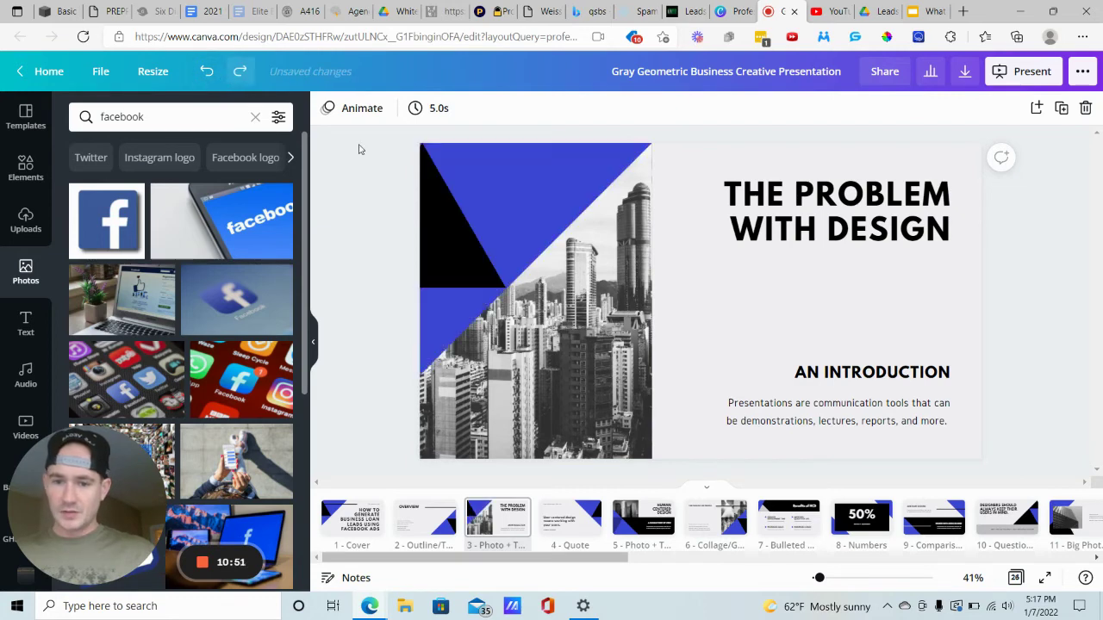
pyautogui.click(594, 435)
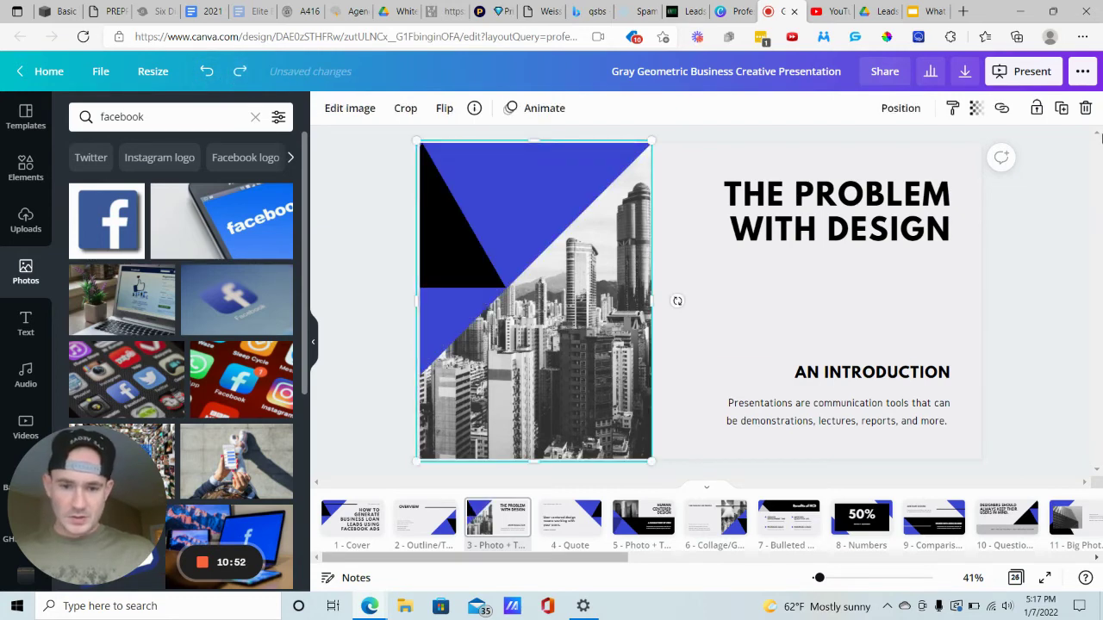
pyautogui.click(1086, 108)
pyautogui.click(624, 179)
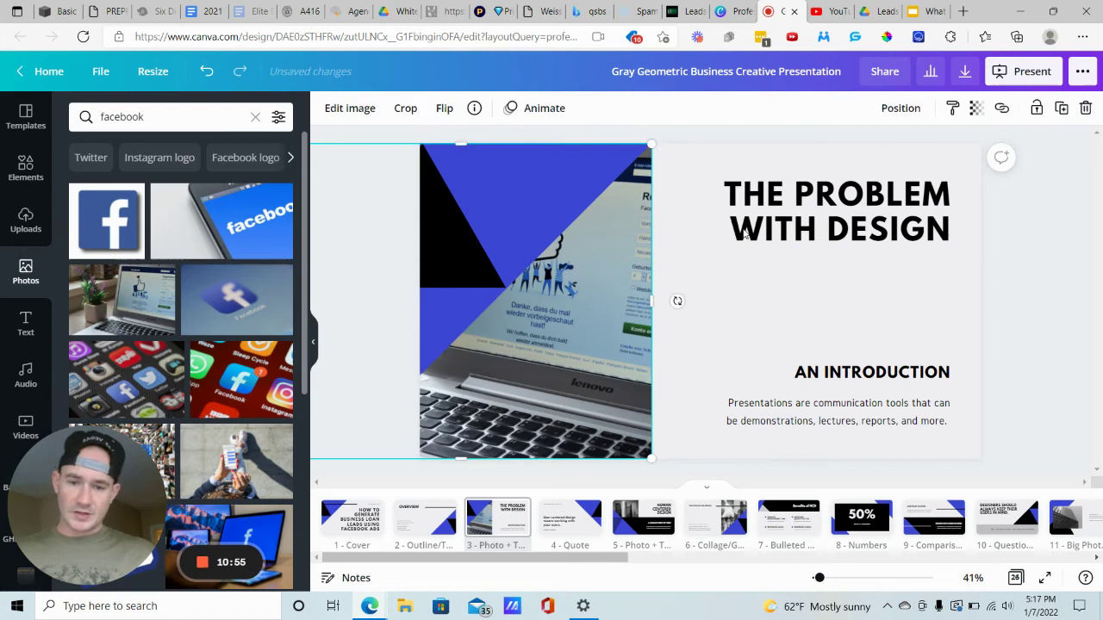
pyautogui.moveTo(592, 408); pyautogui.dragTo(634, 406)
# Deselect the laptop photo, leaving it beneath the blue and black triangle overlay.
pyautogui.click(1051, 310)
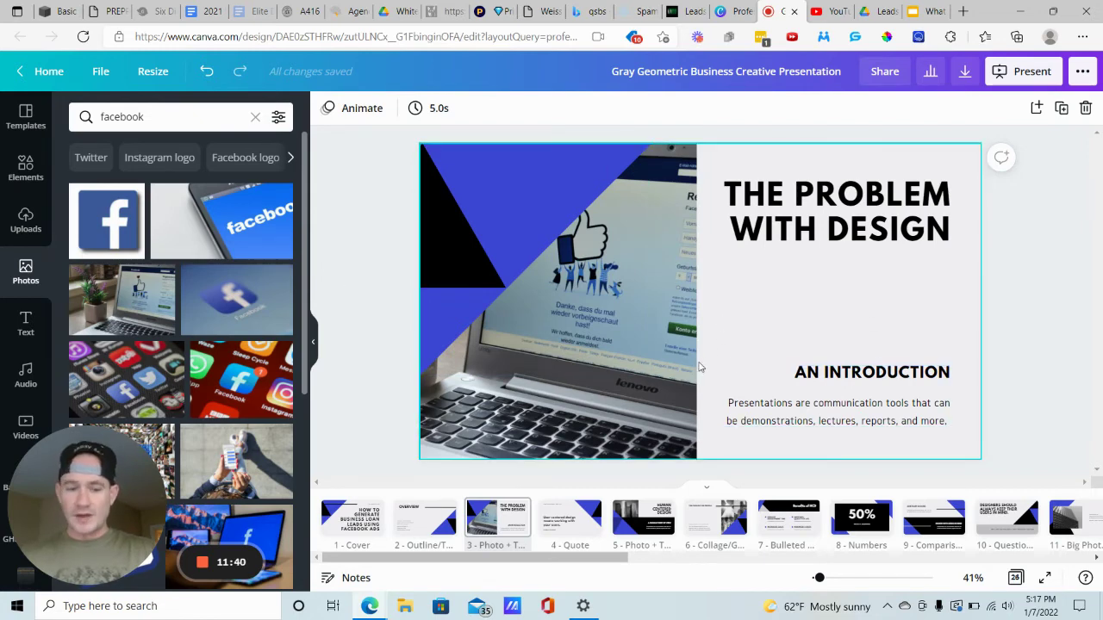
# Add a square from Elements and stretch it into a wide blue bar behind AN INTRODUCTION.
pyautogui.click(28, 168)
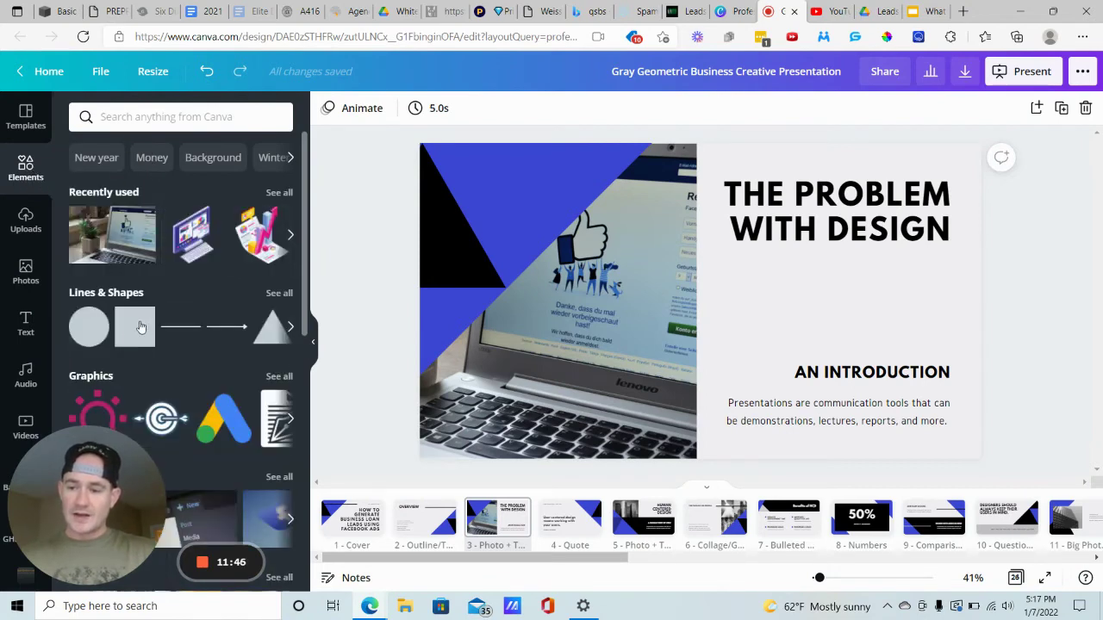
pyautogui.click(129, 327)
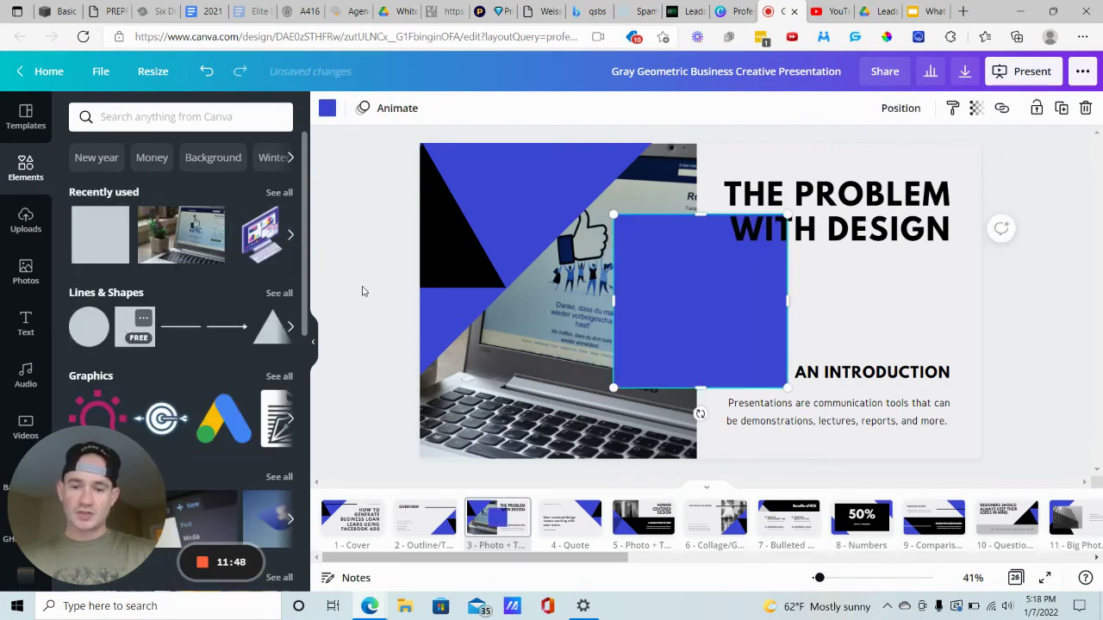
pyautogui.moveTo(718, 279); pyautogui.dragTo(809, 344)
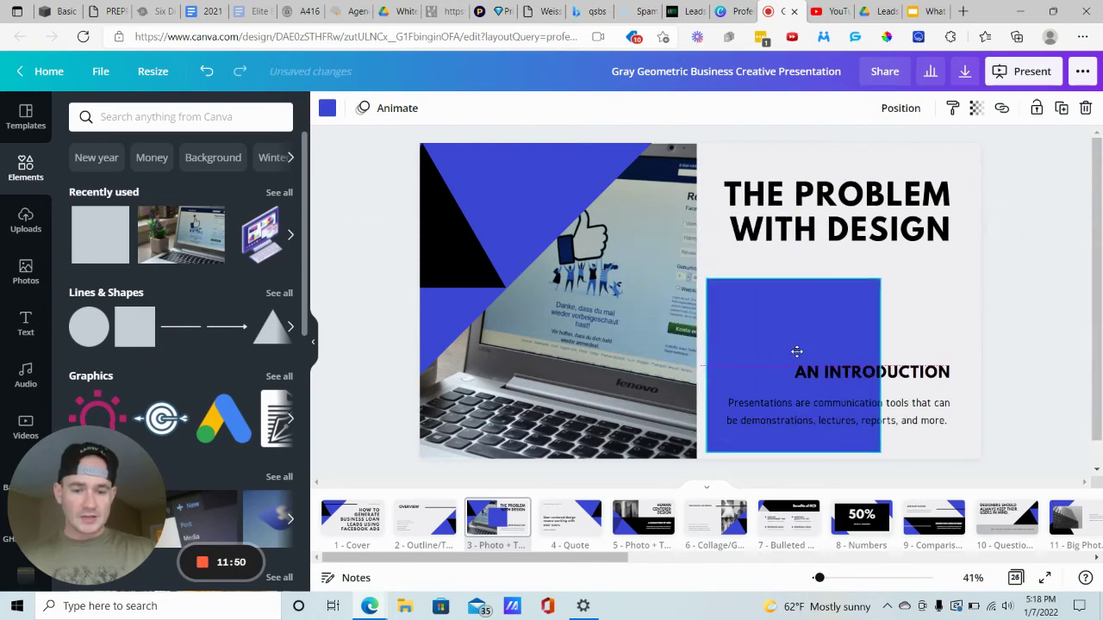
pyautogui.moveTo(874, 280); pyautogui.dragTo(808, 352)
pyautogui.press('Escape')
pyautogui.click(790, 364)
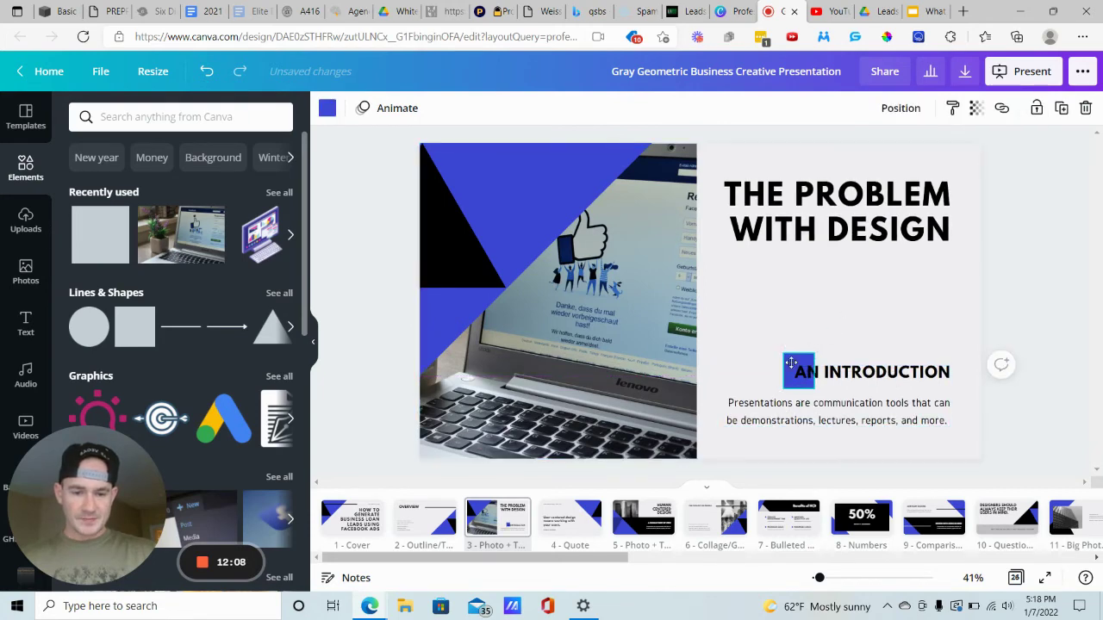
pyautogui.moveTo(876, 363); pyautogui.dragTo(958, 349)
pyautogui.click(876, 372)
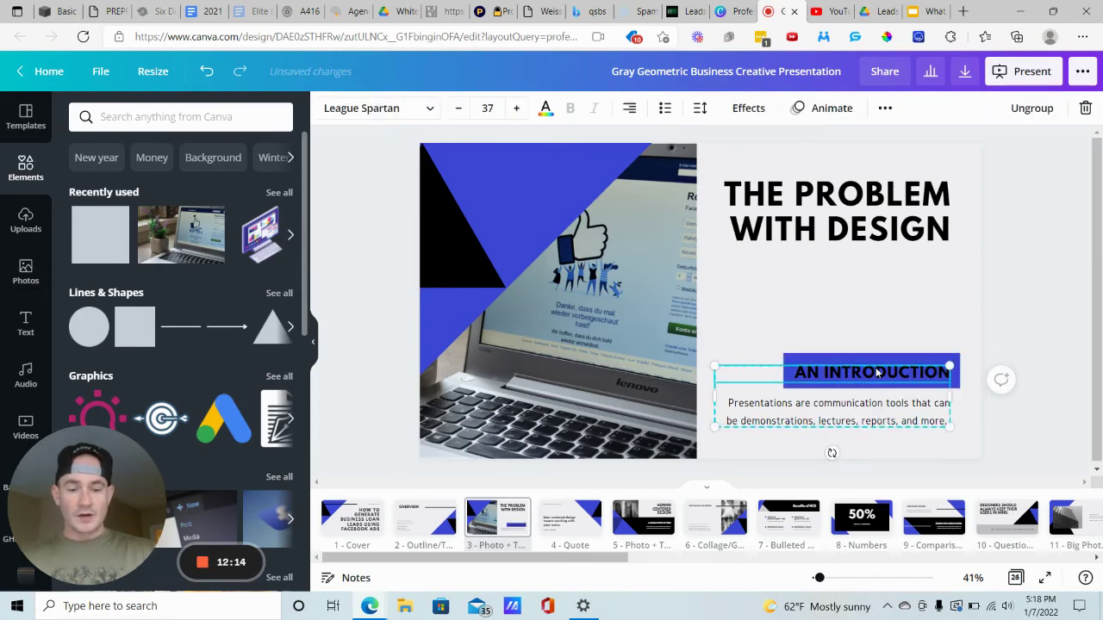
pyautogui.click(885, 109)
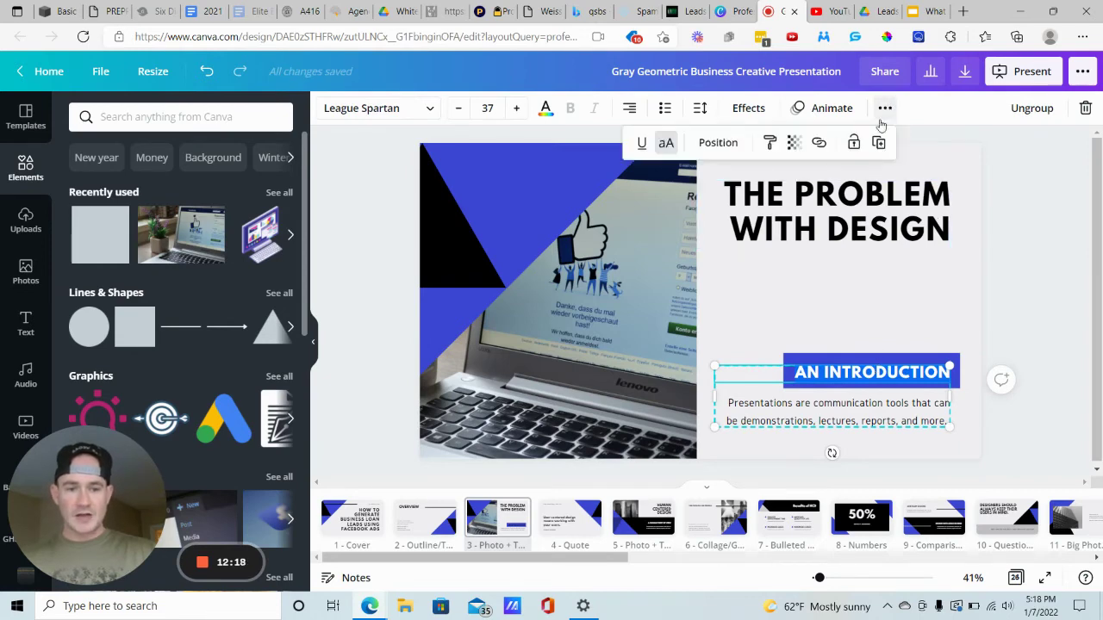
pyautogui.click(818, 144)
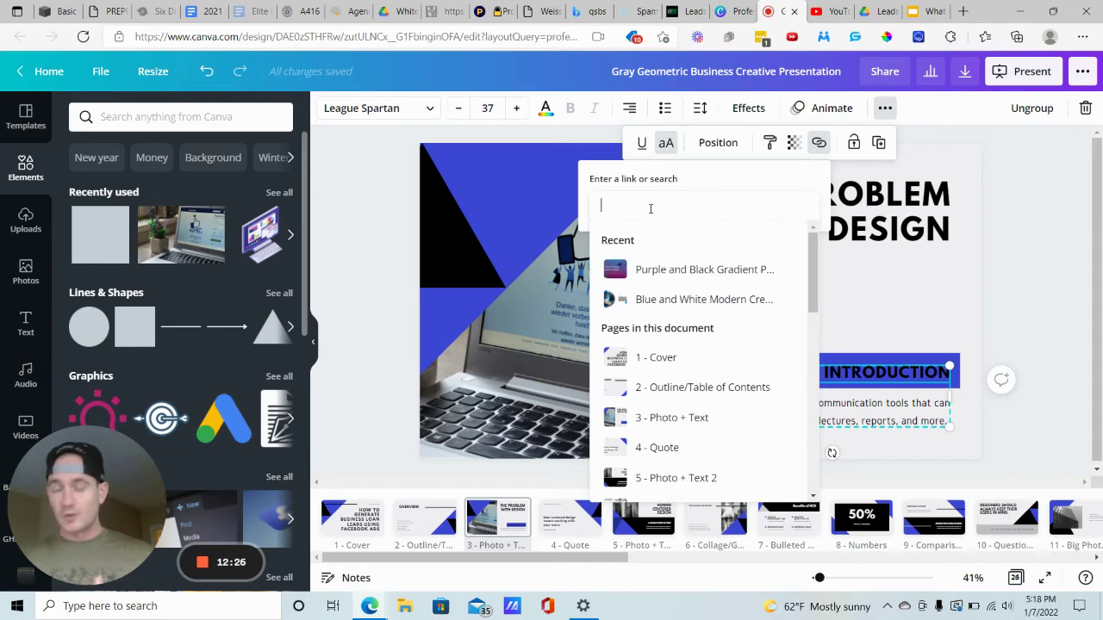
pyautogui.write('www.ell')
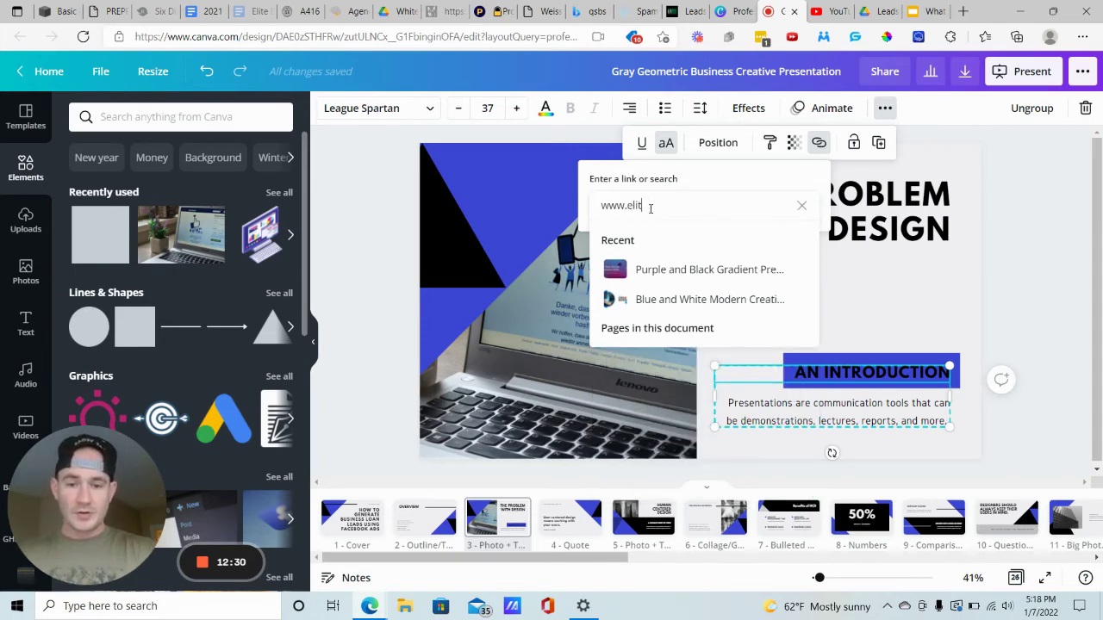
pyautogui.write('tebrokercr')
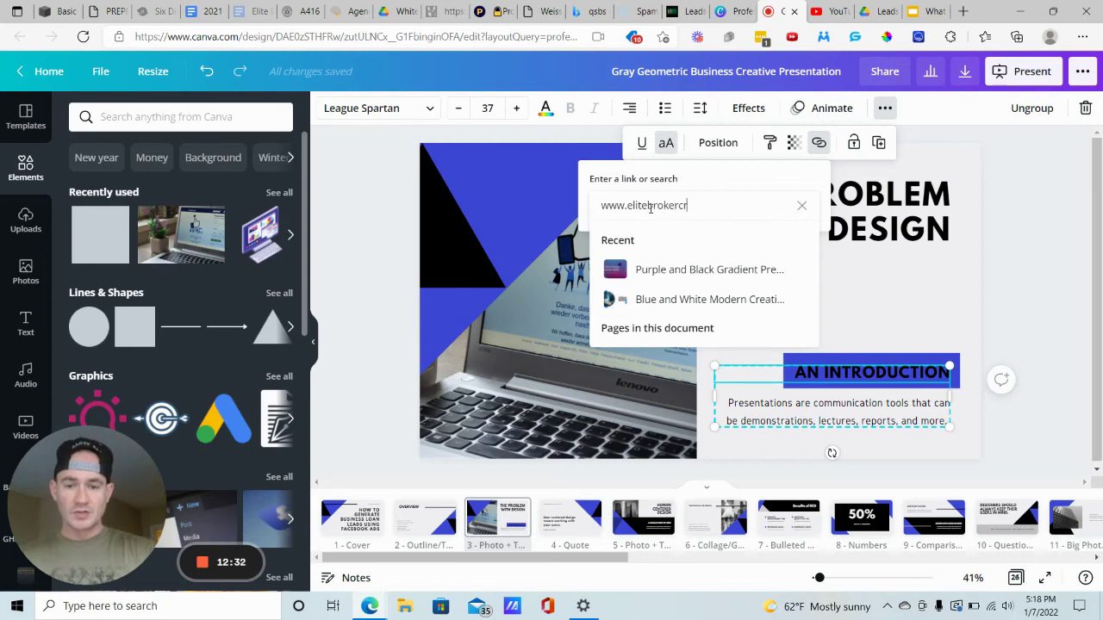
pyautogui.write('m.com')
pyautogui.press('Return')
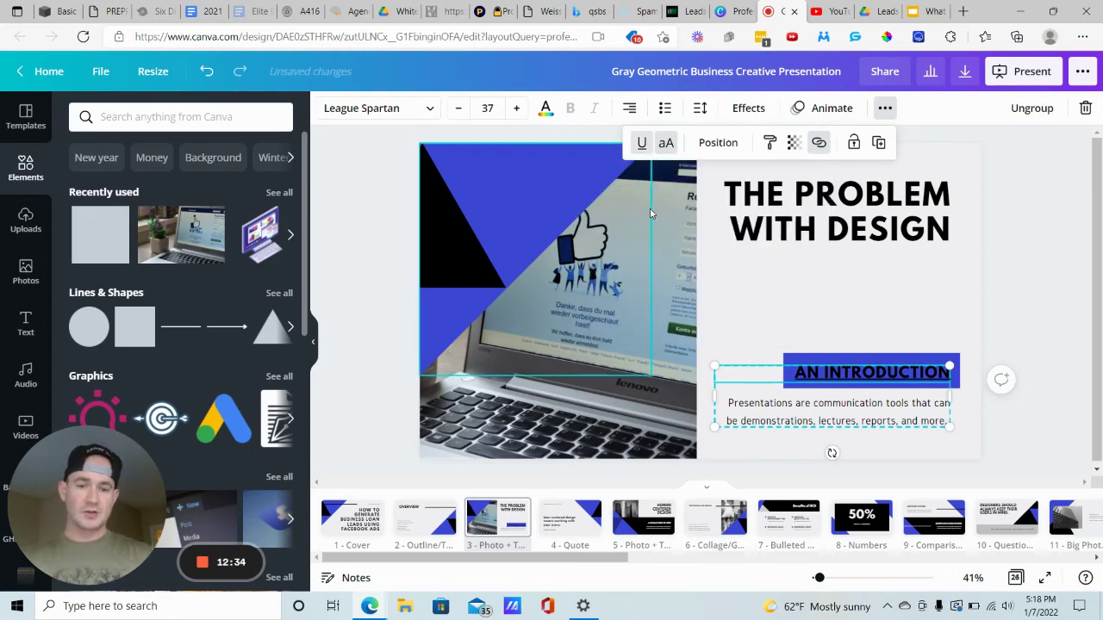
# Download all 26 pages as 'Gray Geometric Business Creative Presentation.pdf' in PDF Standard format.
pyautogui.click(1027, 297)
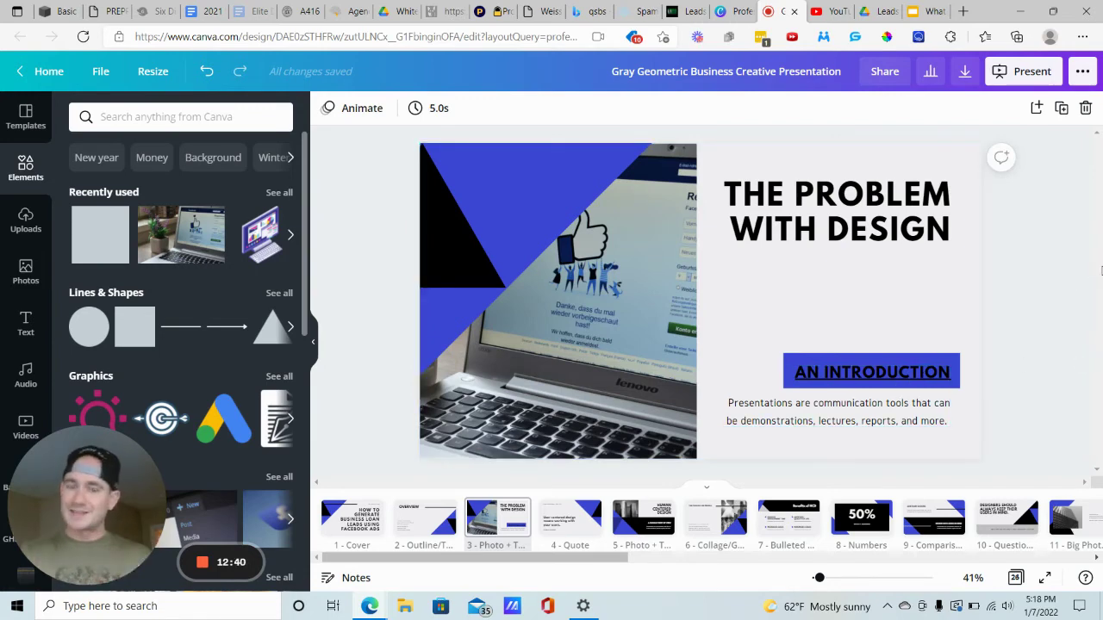
pyautogui.click(1088, 74)
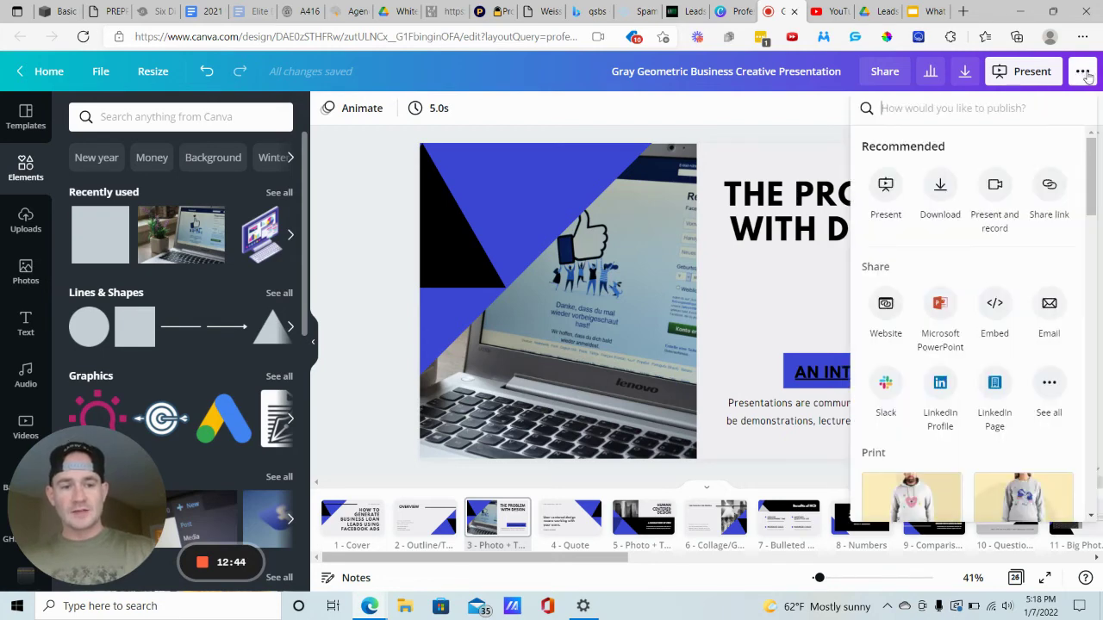
pyautogui.click(938, 187)
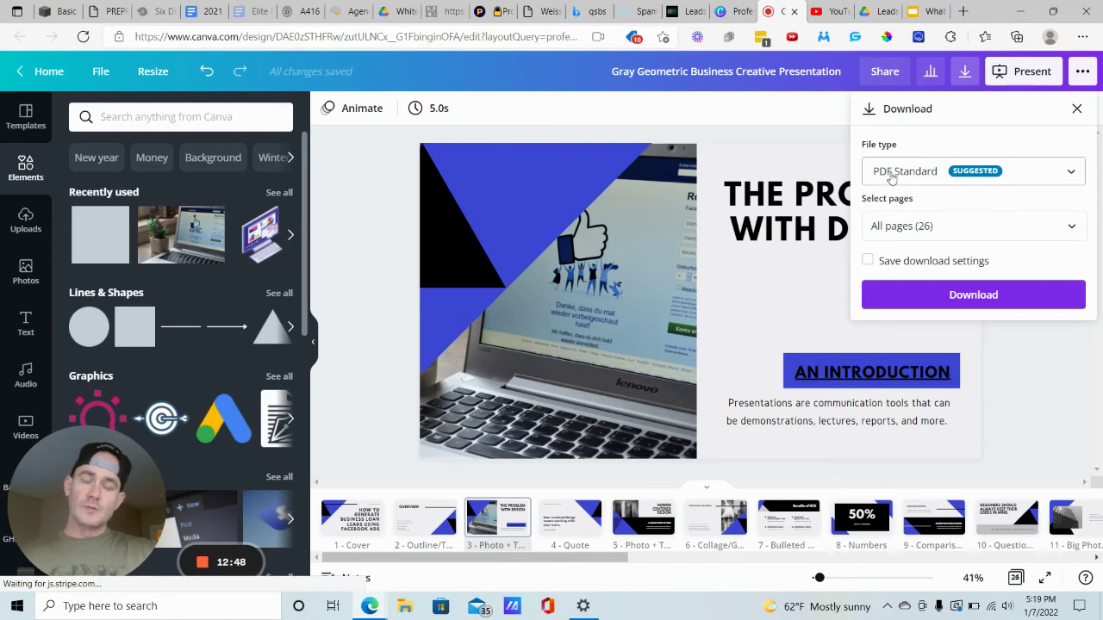
pyautogui.click(1004, 295)
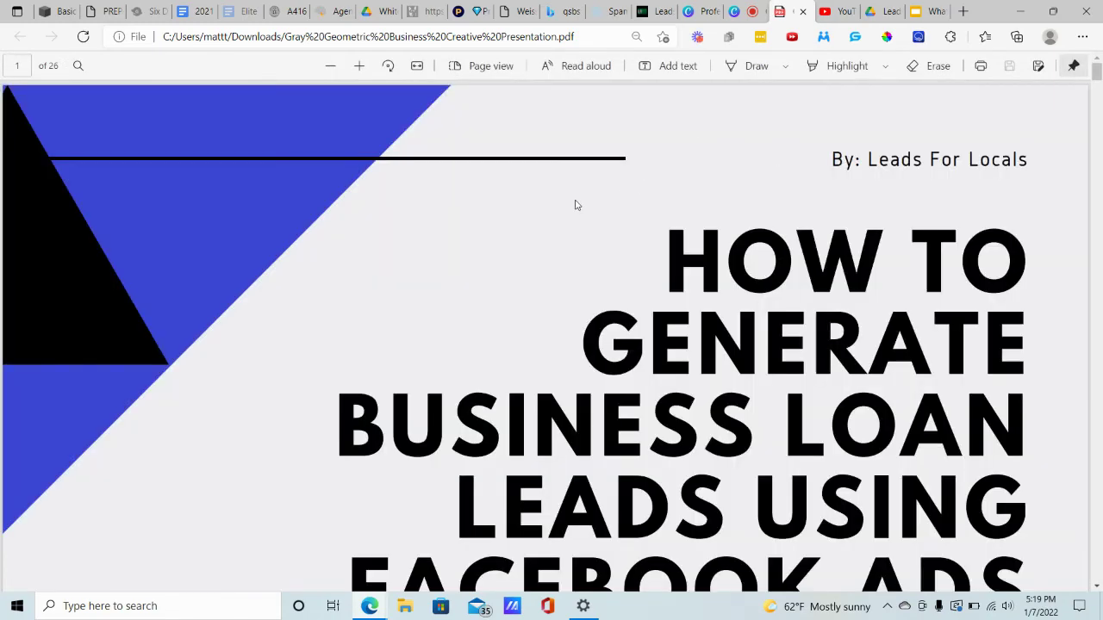
# Test the AN INTRODUCTION link on PDF page 3, then dismiss the demo popup and close the EliteBroker tab.
pyautogui.scroll(-6, 576, 205)
pyautogui.scroll(-5, 577, 205)
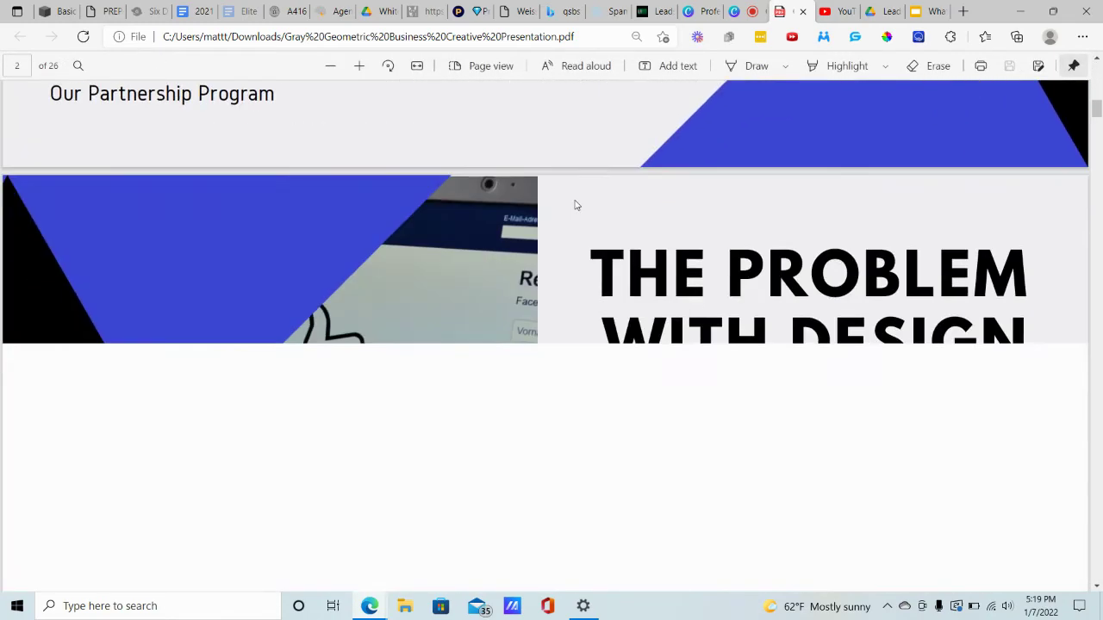
pyautogui.click(971, 295)
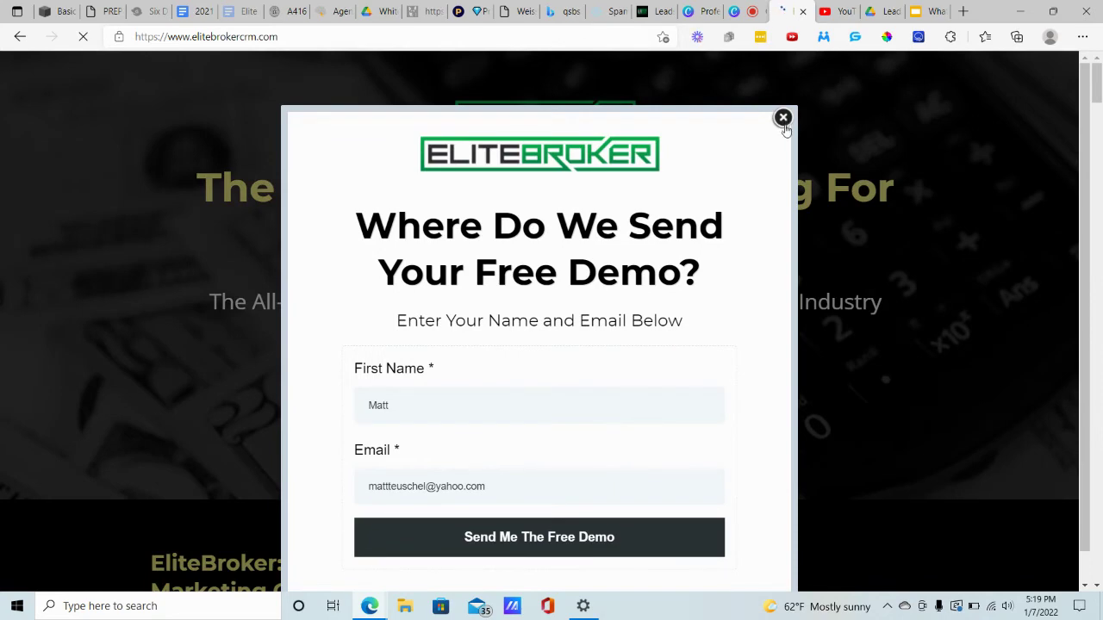
pyautogui.click(784, 125)
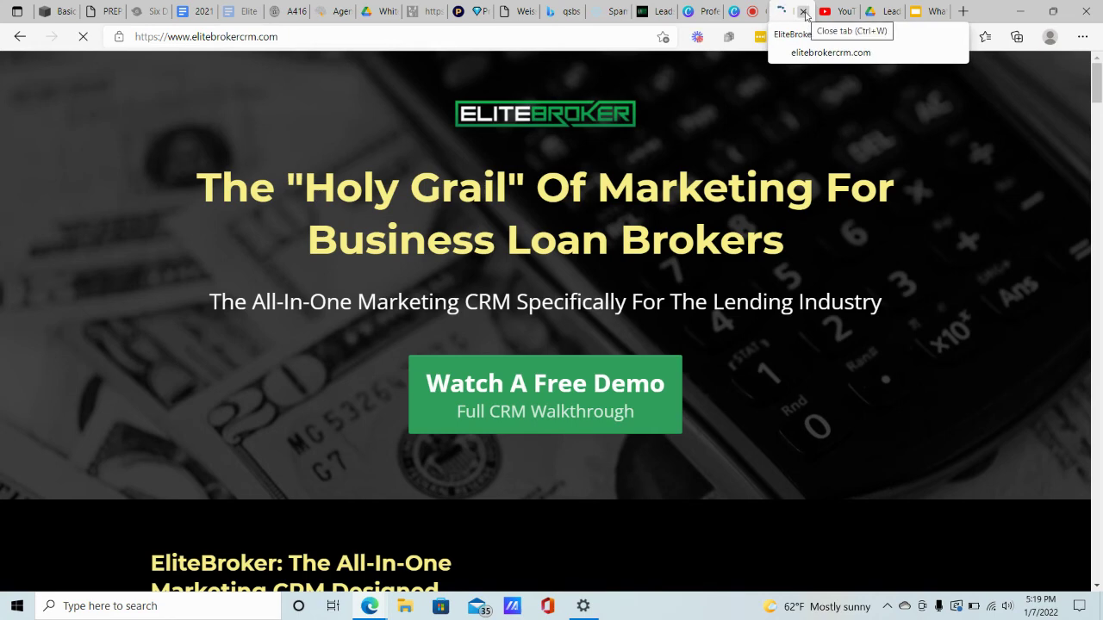
pyautogui.click(803, 12)
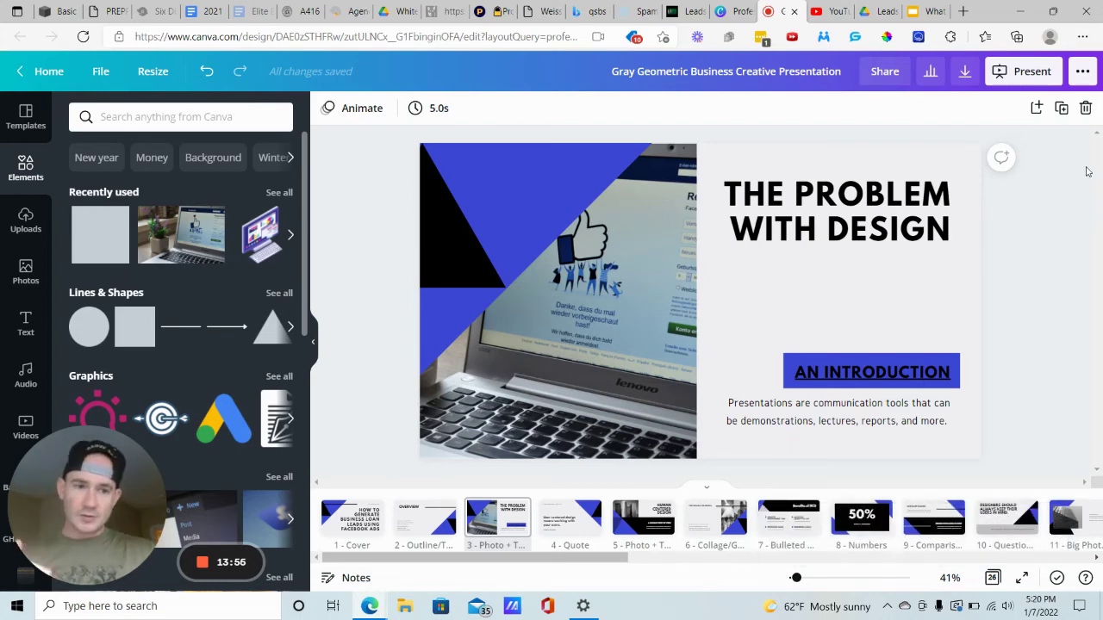
# Generate the Canva presentation's HTML embed code and copy it to the clipboard.
pyautogui.click(1083, 74)
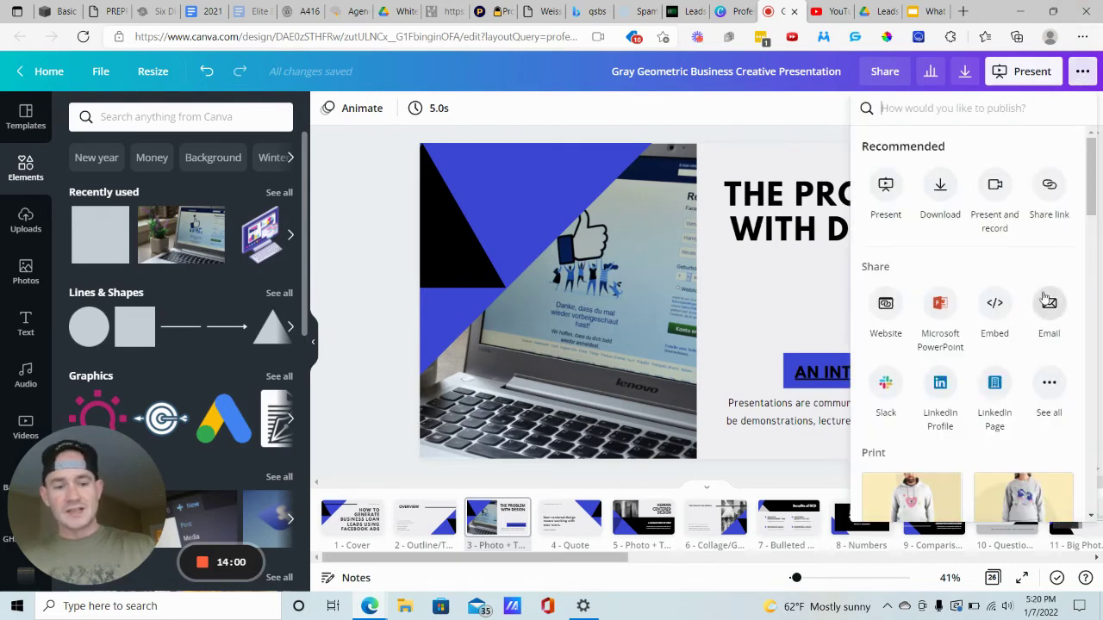
pyautogui.click(993, 306)
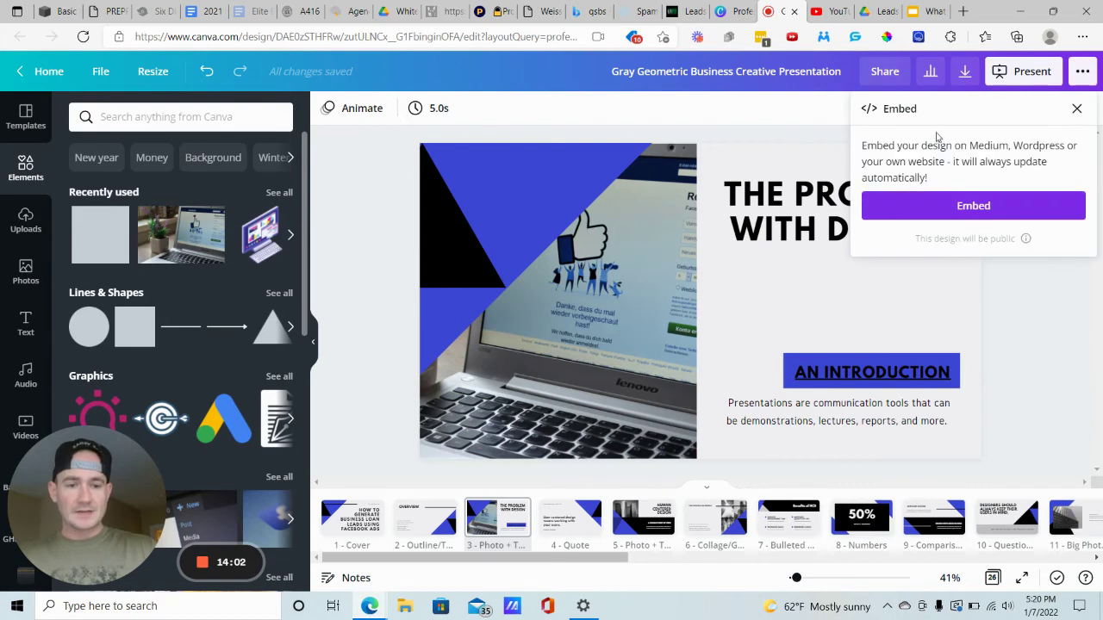
pyautogui.click(995, 208)
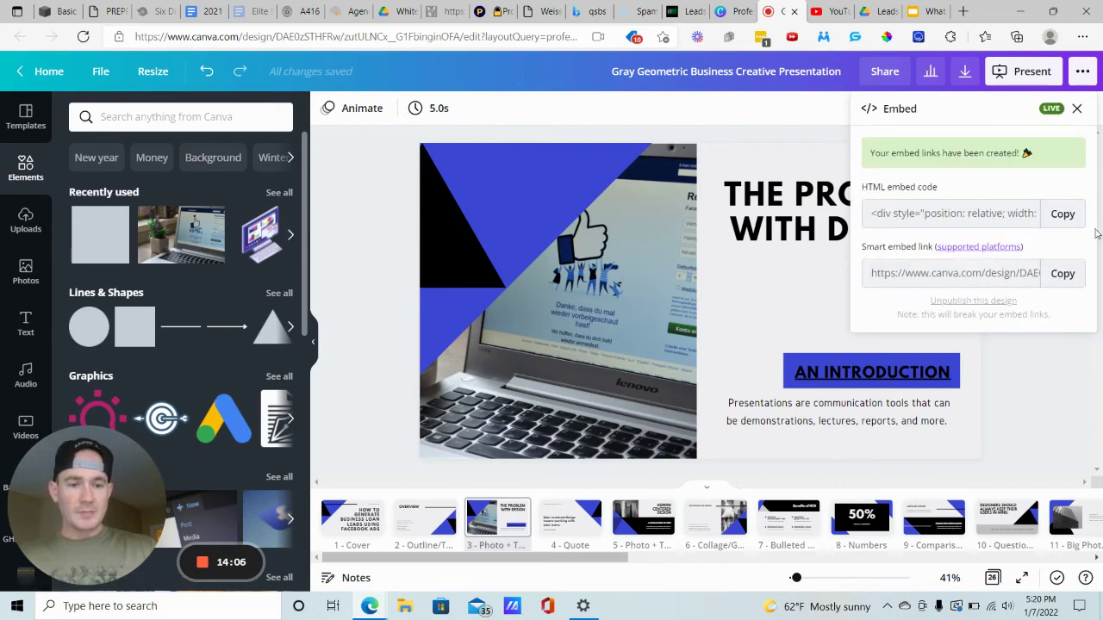
pyautogui.click(1066, 215)
pyautogui.click(681, 11)
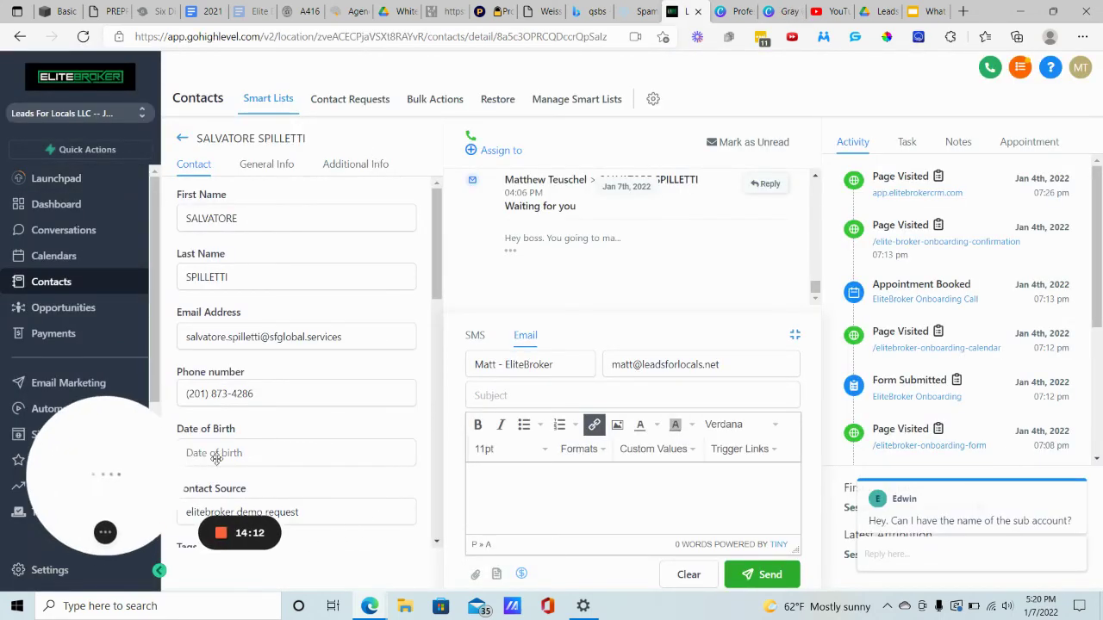
# Open the EliteBroker funnel from Funnels and load its Test step in the page builder.
pyautogui.click(47, 437)
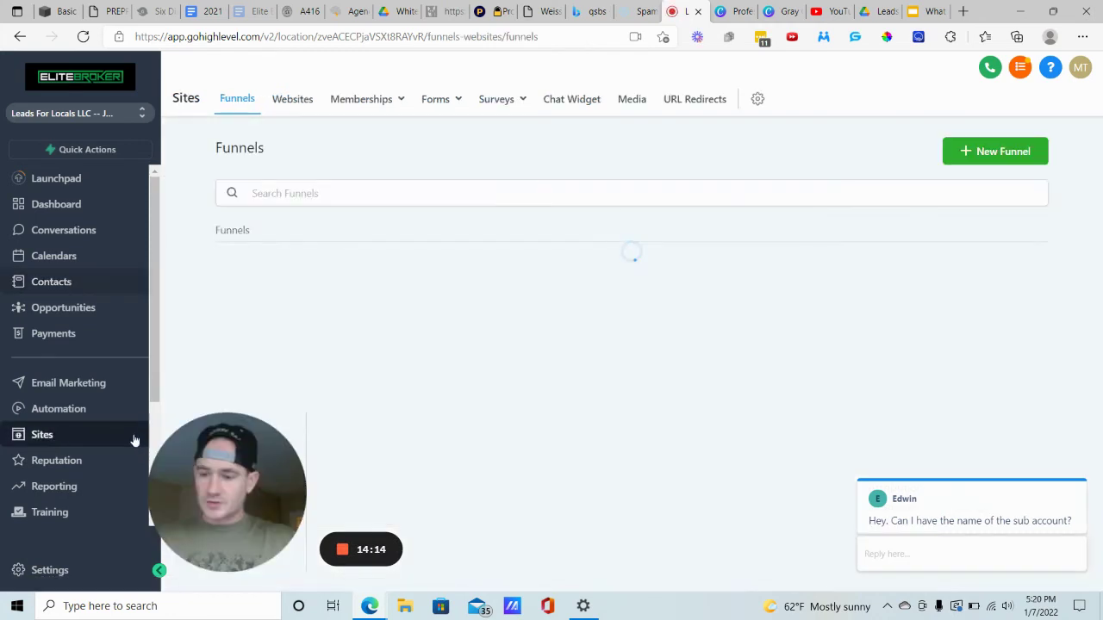
pyautogui.moveTo(227, 465); pyautogui.dragTo(121, 455)
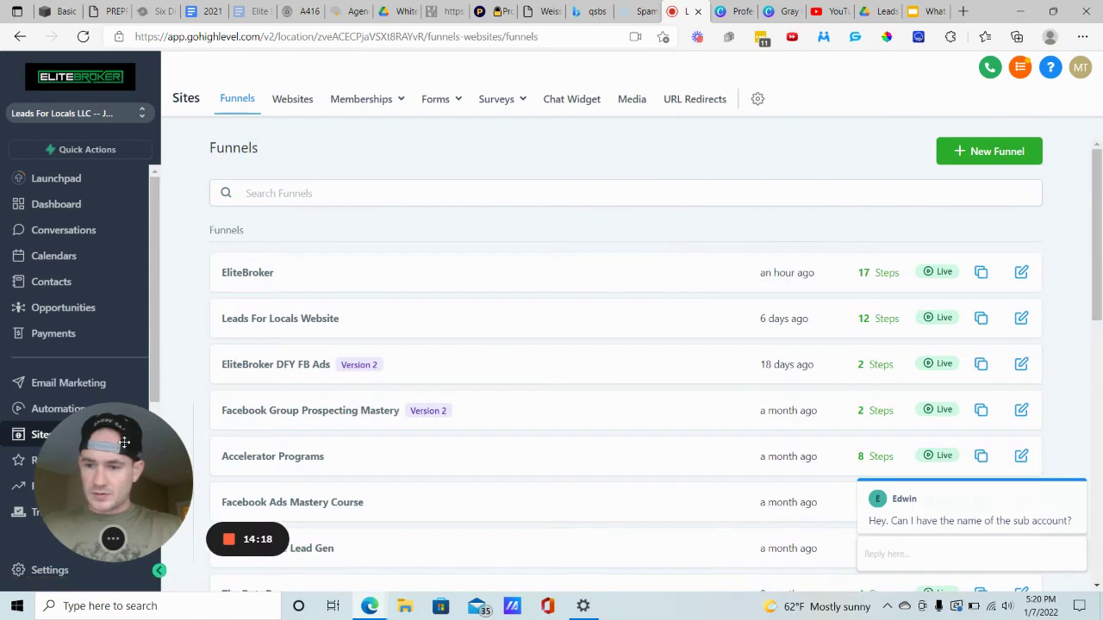
pyautogui.click(244, 273)
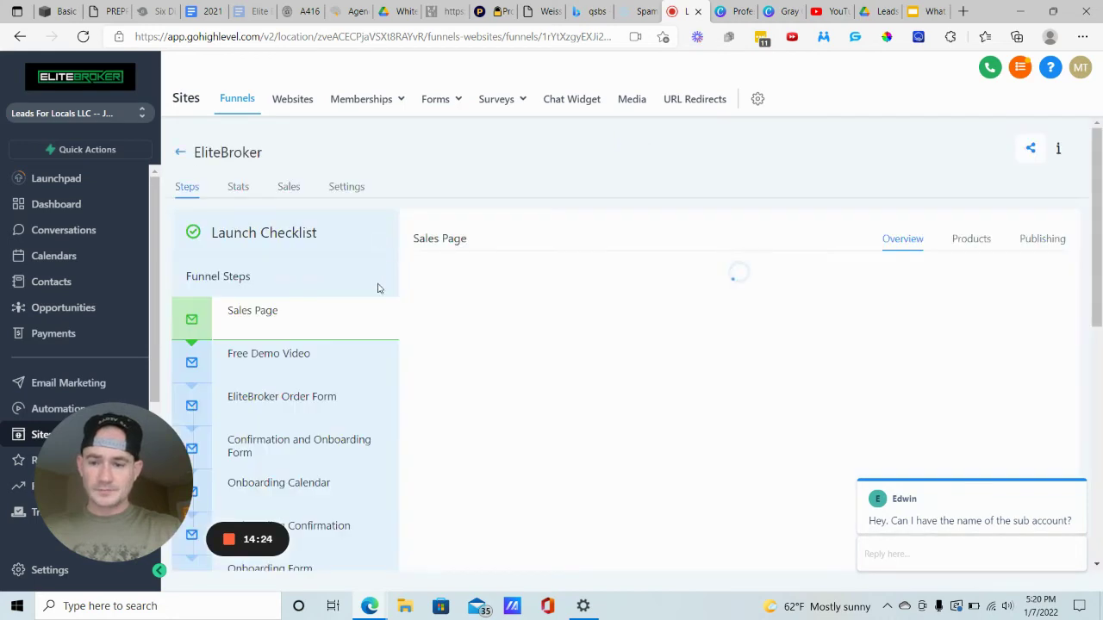
pyautogui.scroll(-6, 284, 354)
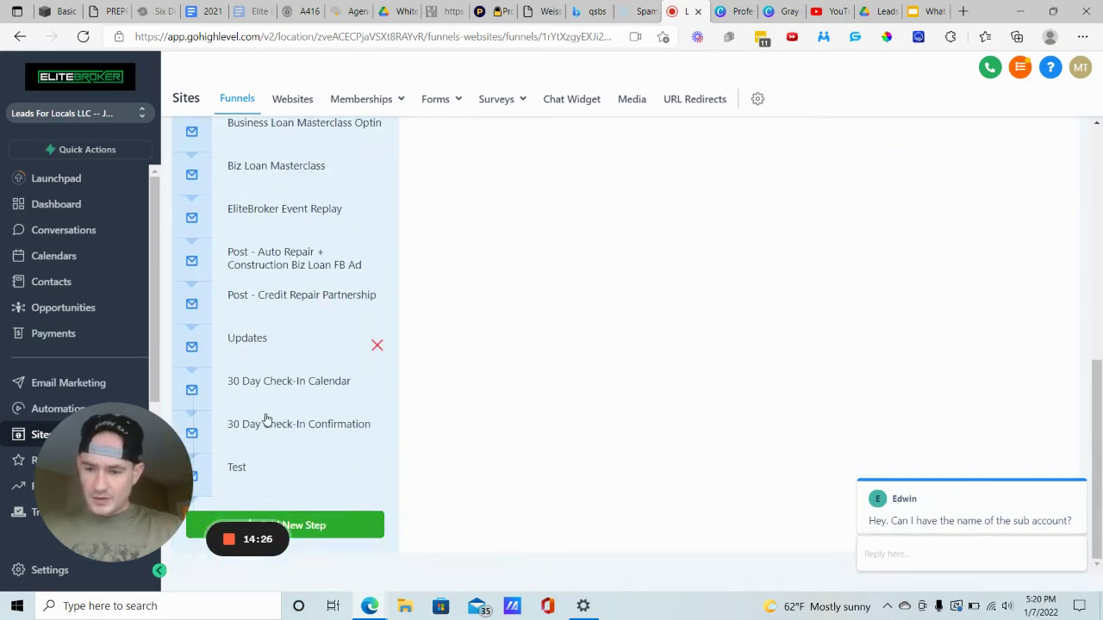
pyautogui.click(249, 474)
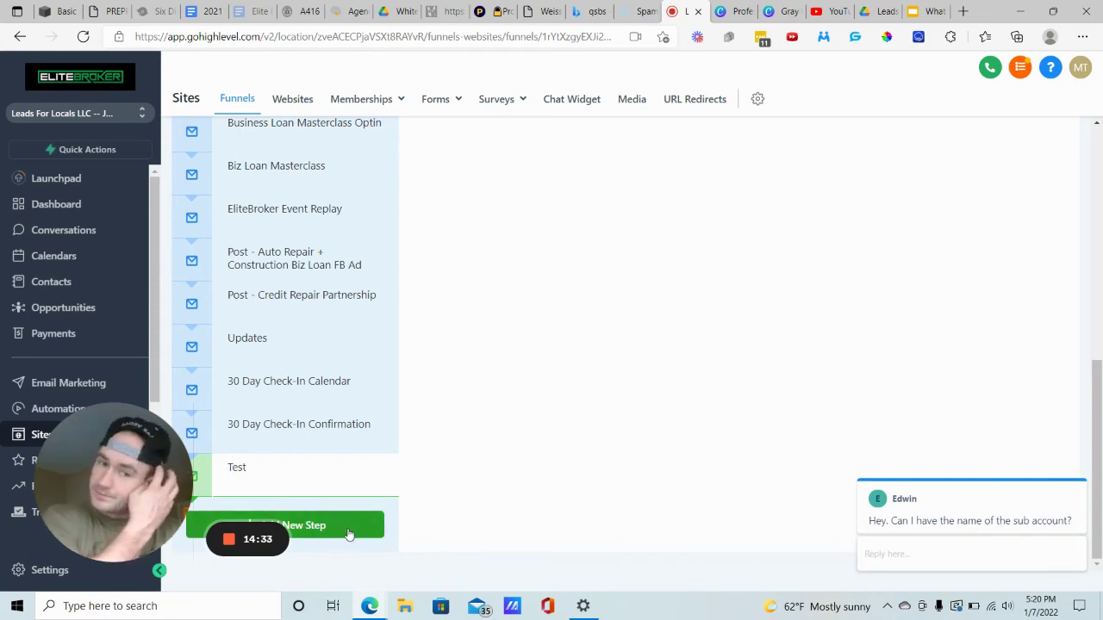
pyautogui.scroll(6, 473, 472)
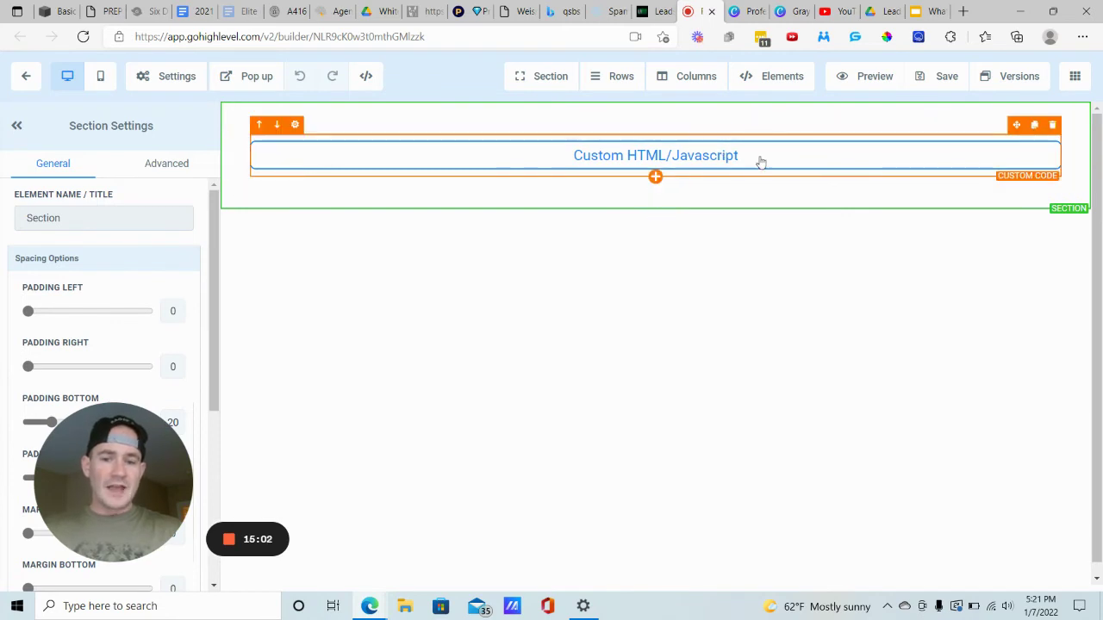
# Keep the Canva embed code in the Custom HTML/Javascript block's code editor and save the Test page.
pyautogui.click(760, 85)
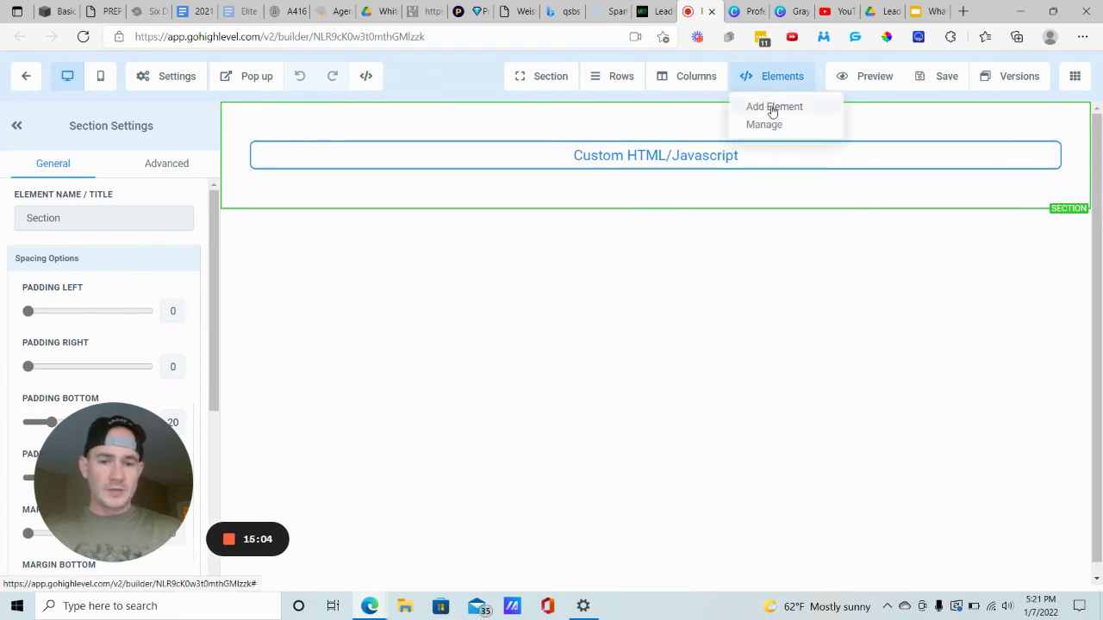
pyautogui.click(770, 109)
pyautogui.scroll(-3, 864, 191)
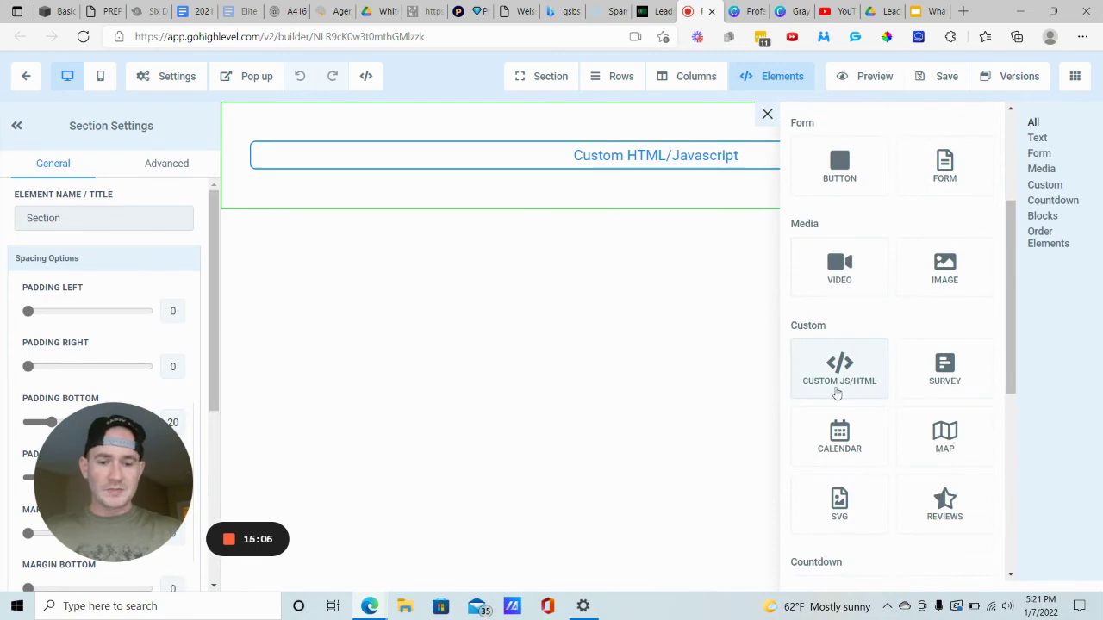
pyautogui.click(655, 158)
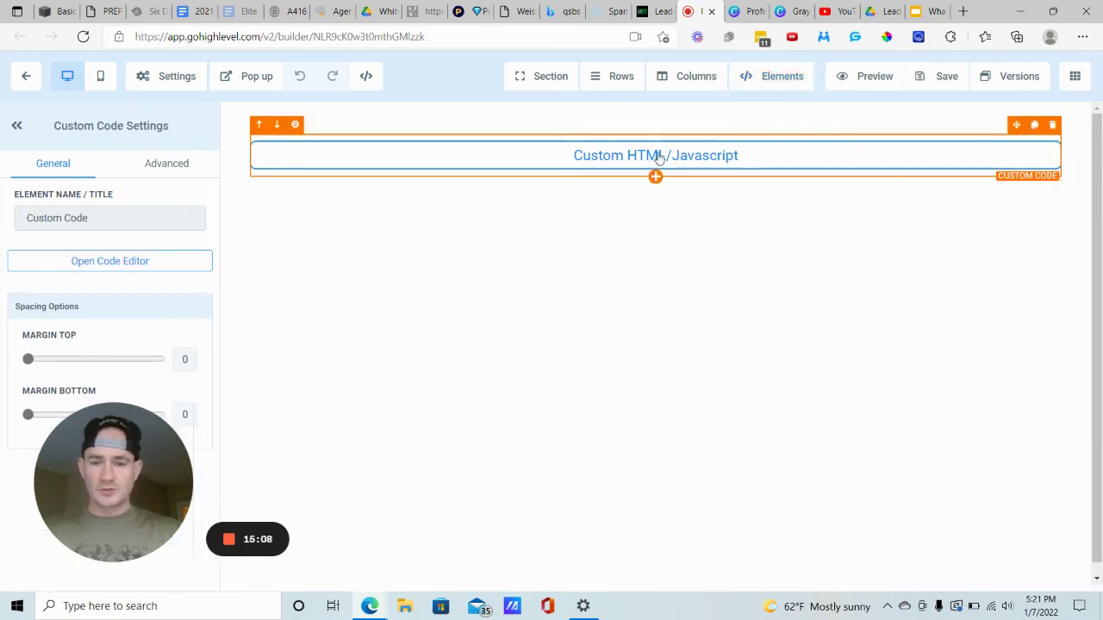
pyautogui.click(144, 269)
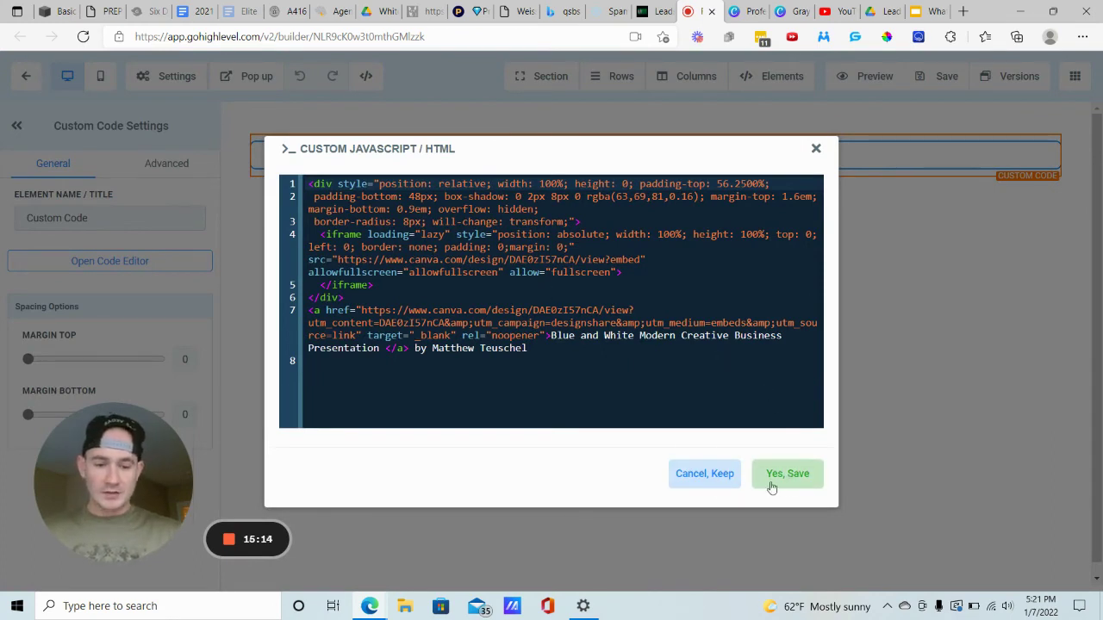
pyautogui.click(815, 151)
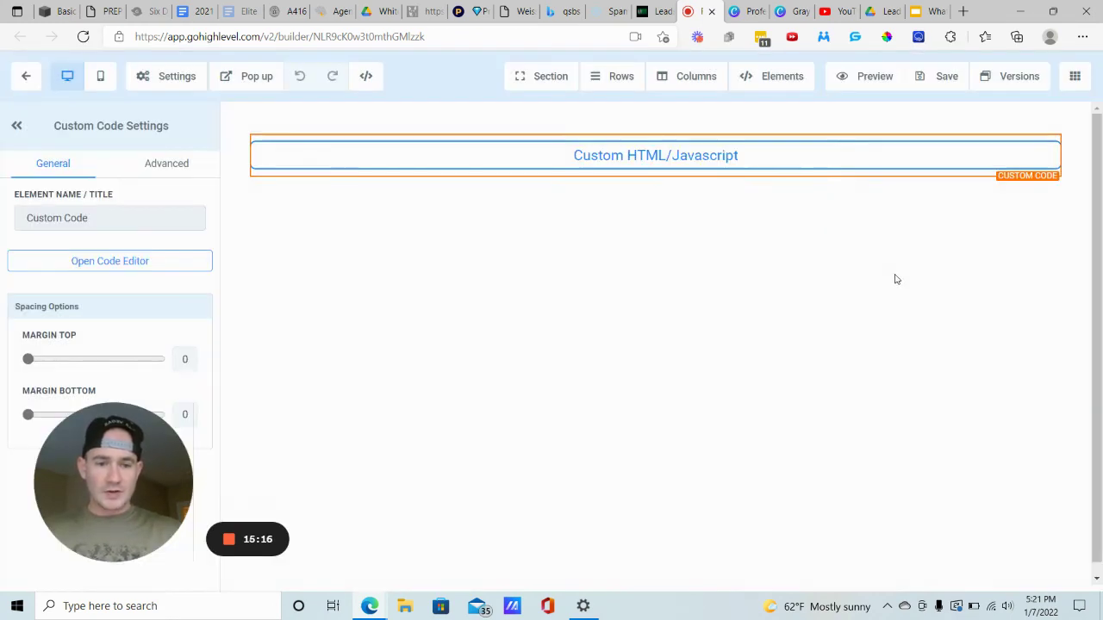
pyautogui.click(947, 78)
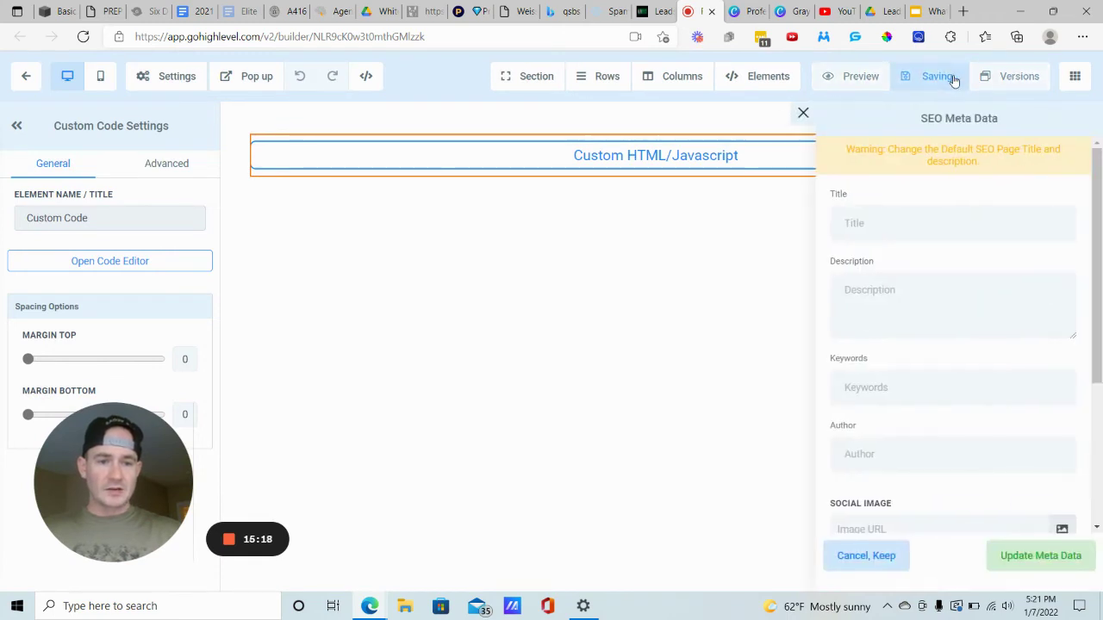
pyautogui.click(863, 555)
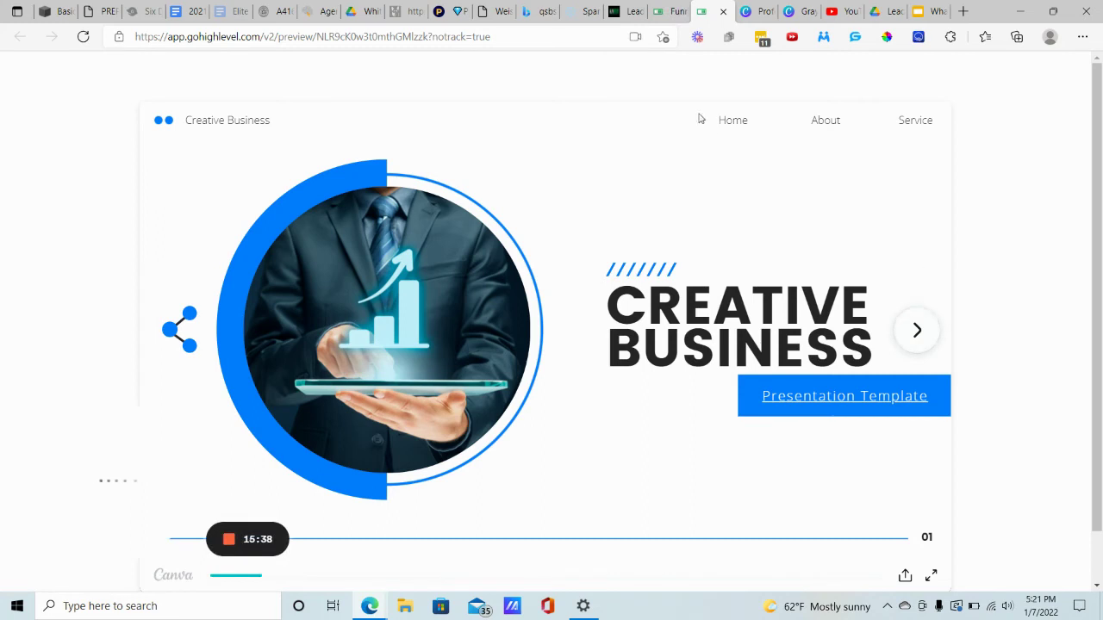
pyautogui.scroll(-1, 543, 324)
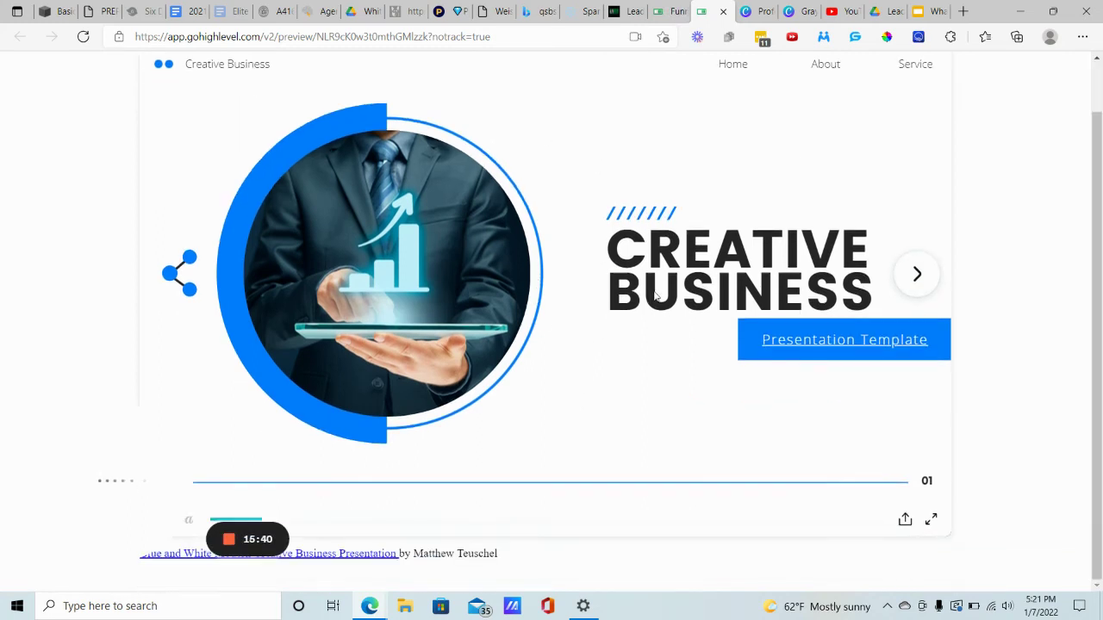
pyautogui.click(916, 273)
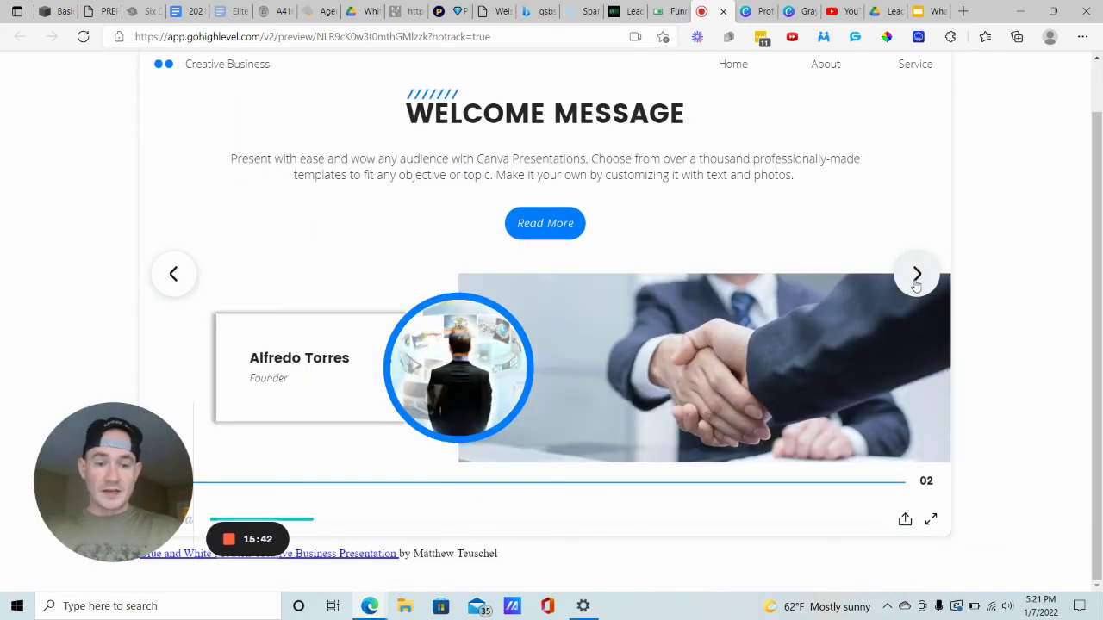
pyautogui.click(915, 276)
pyautogui.scroll(1, 916, 285)
pyautogui.click(918, 330)
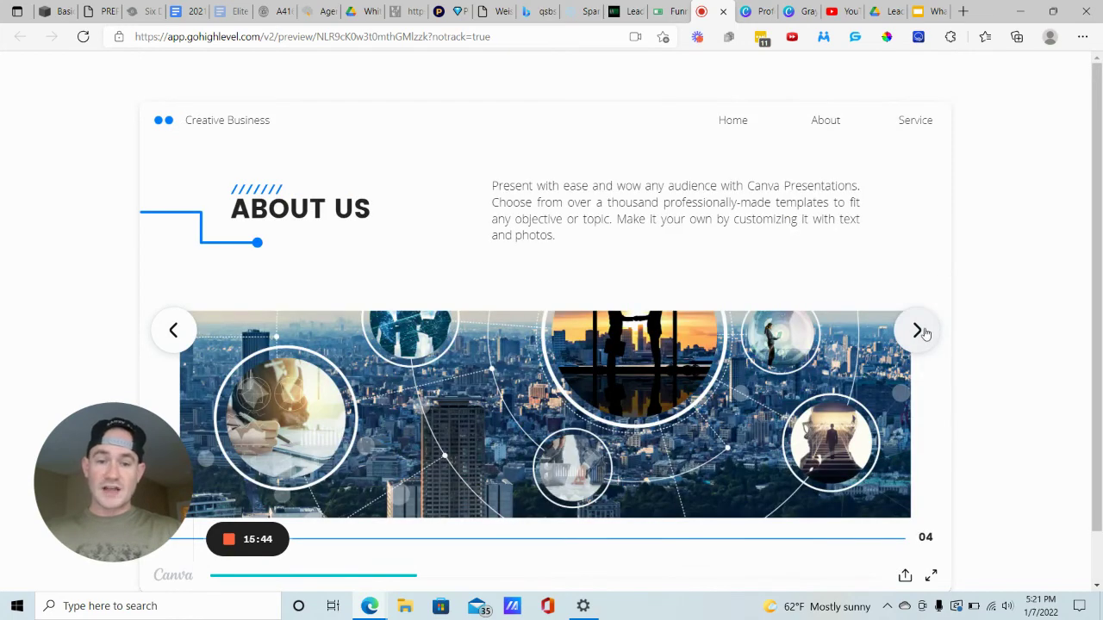
pyautogui.click(916, 330)
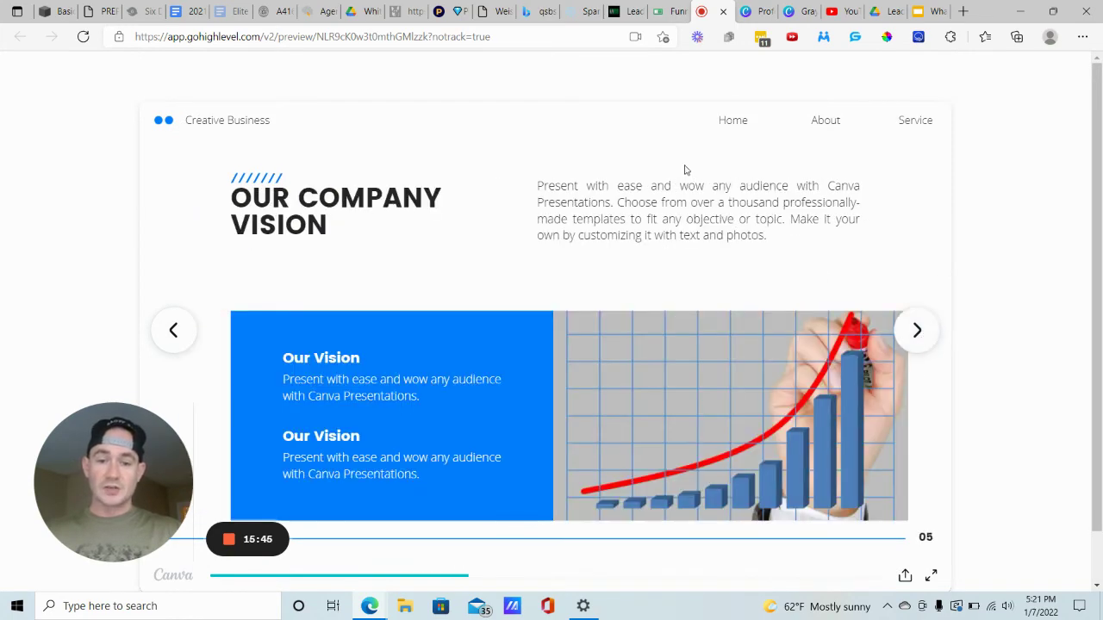
pyautogui.click(678, 12)
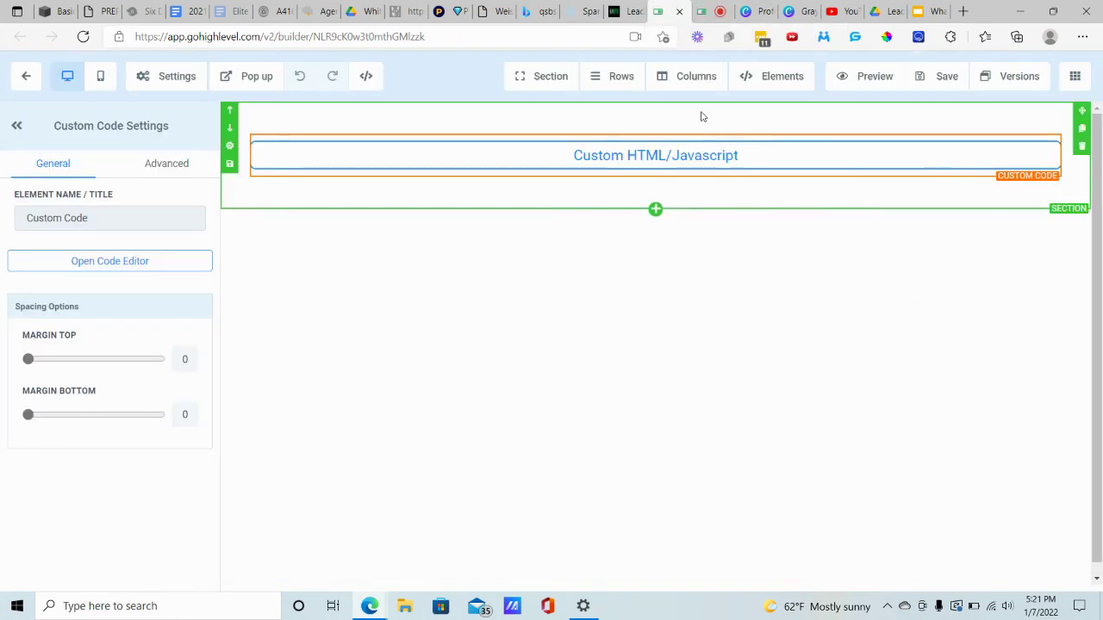
# Add an image element above the custom HTML block using the Leads For Locals logo from the media library.
pyautogui.click(738, 78)
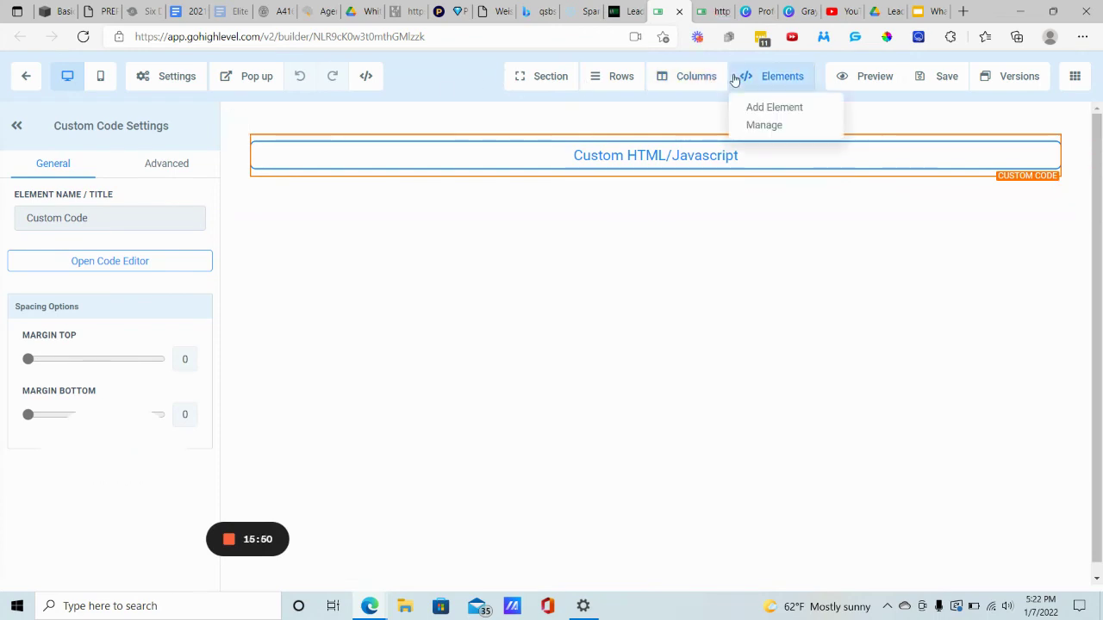
pyautogui.click(761, 105)
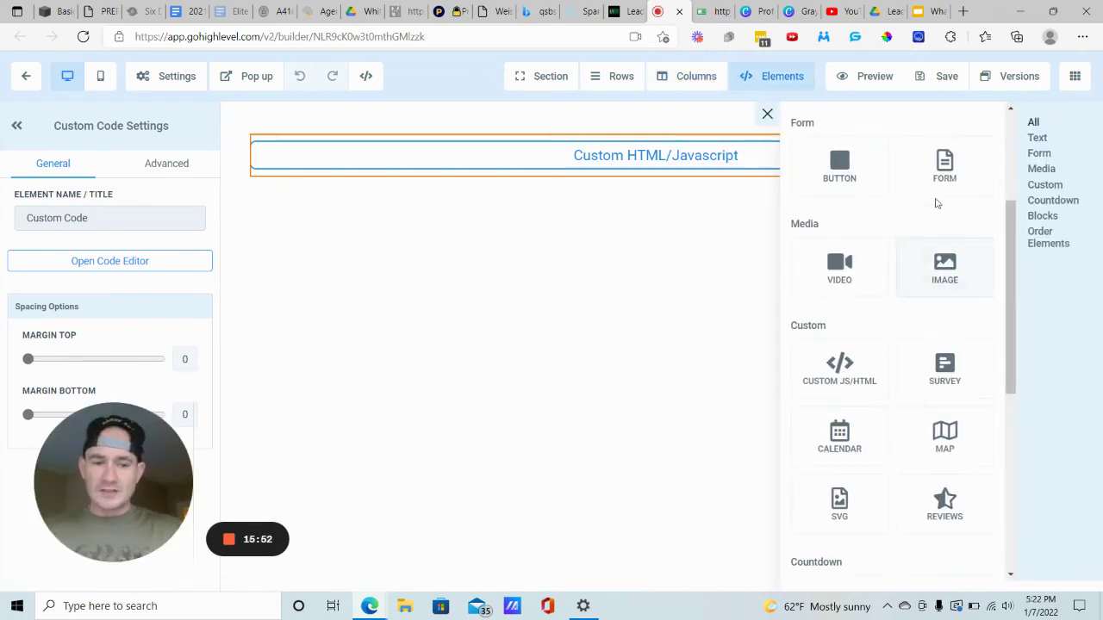
pyautogui.click(930, 263)
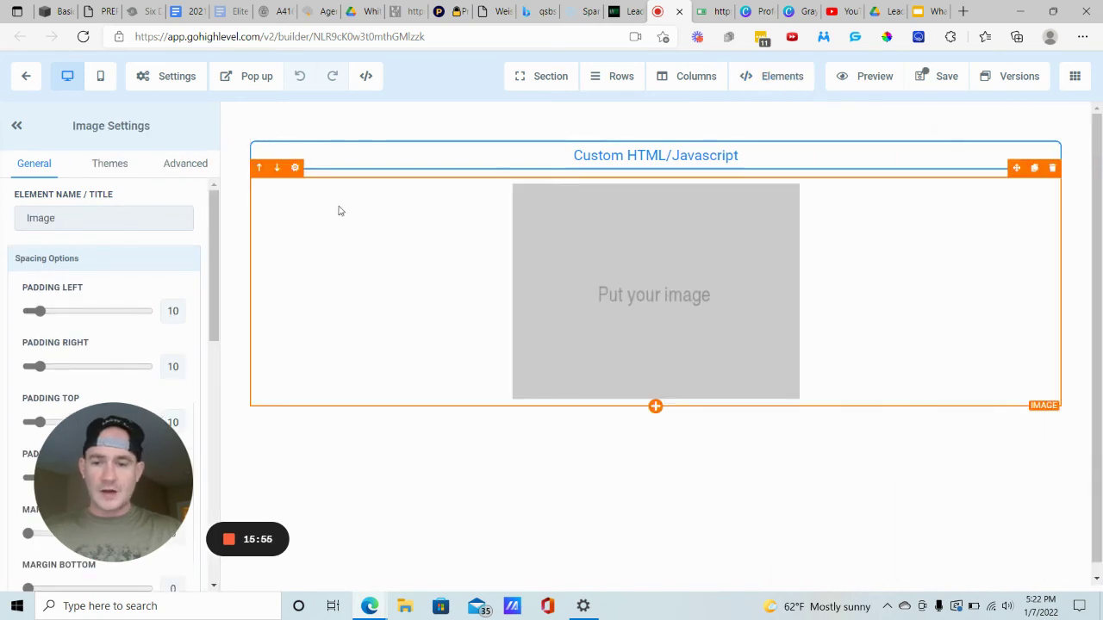
pyautogui.click(259, 168)
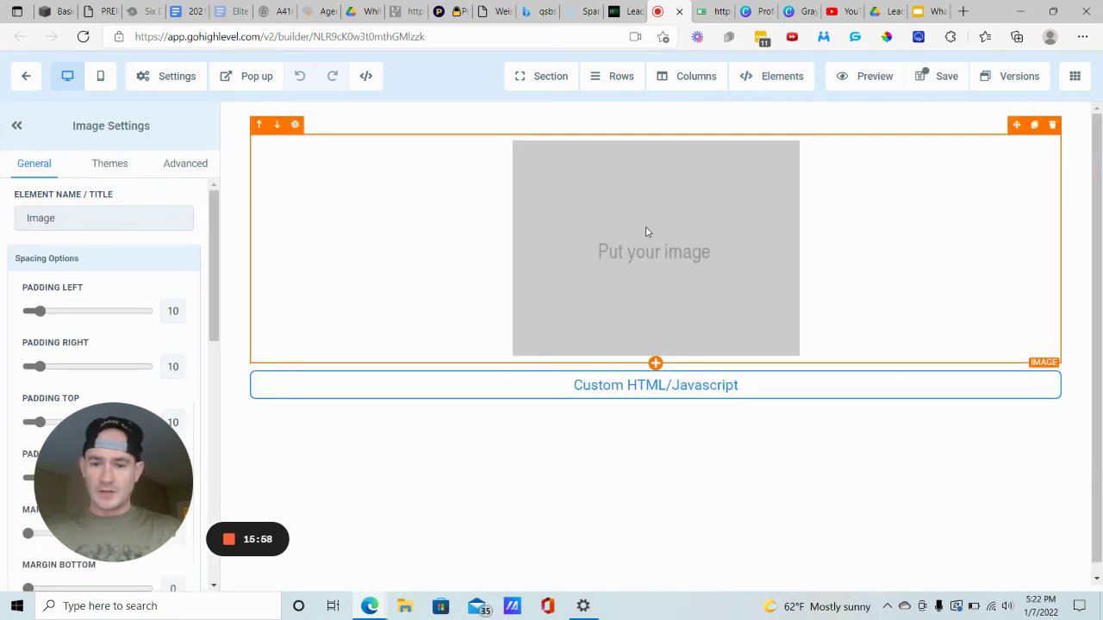
pyautogui.moveTo(198, 446); pyautogui.dragTo(439, 429)
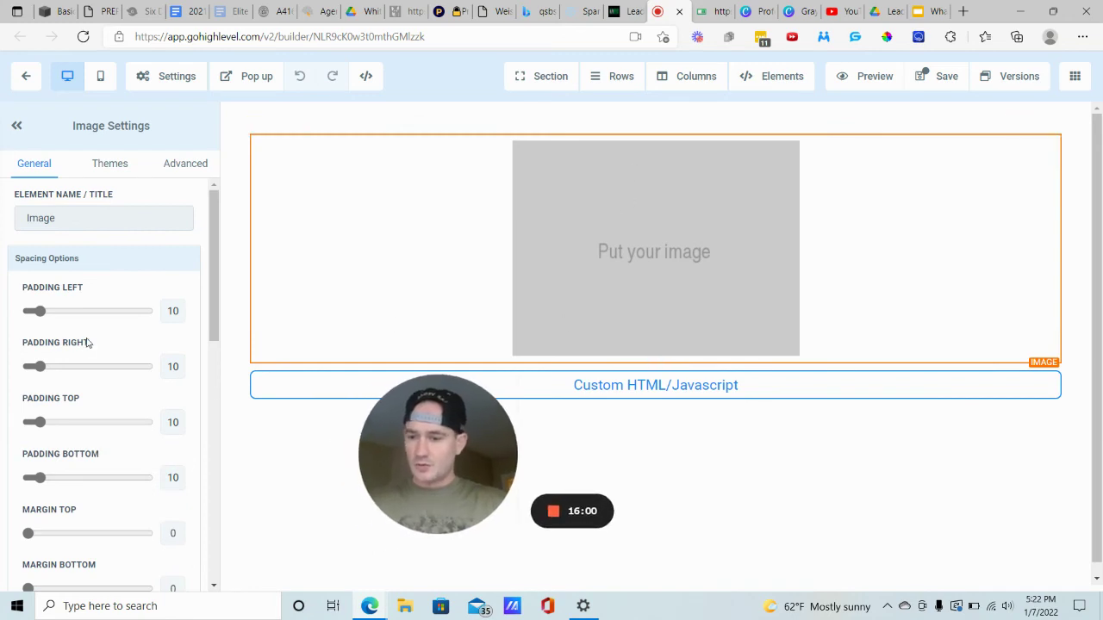
pyautogui.scroll(-4, 91, 340)
pyautogui.click(184, 508)
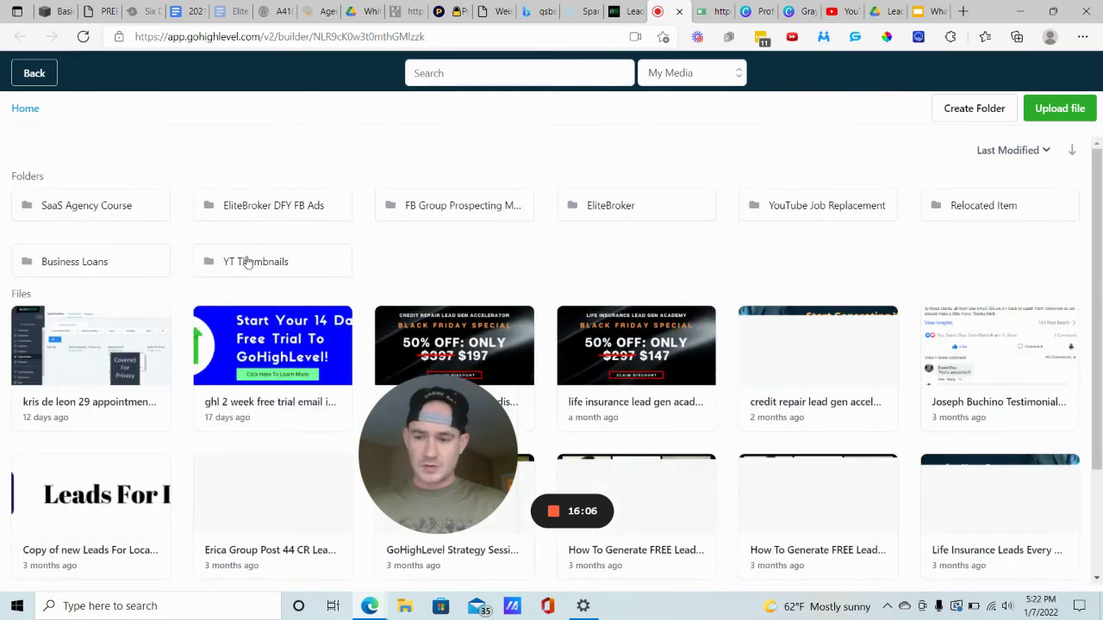
pyautogui.scroll(-2, 668, 284)
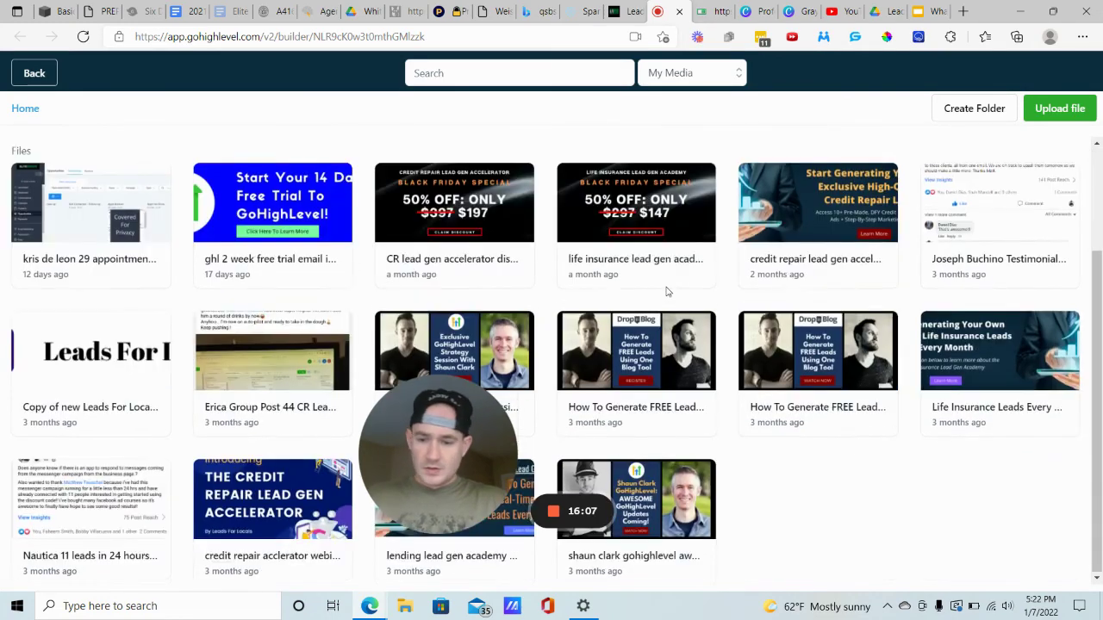
pyautogui.click(111, 342)
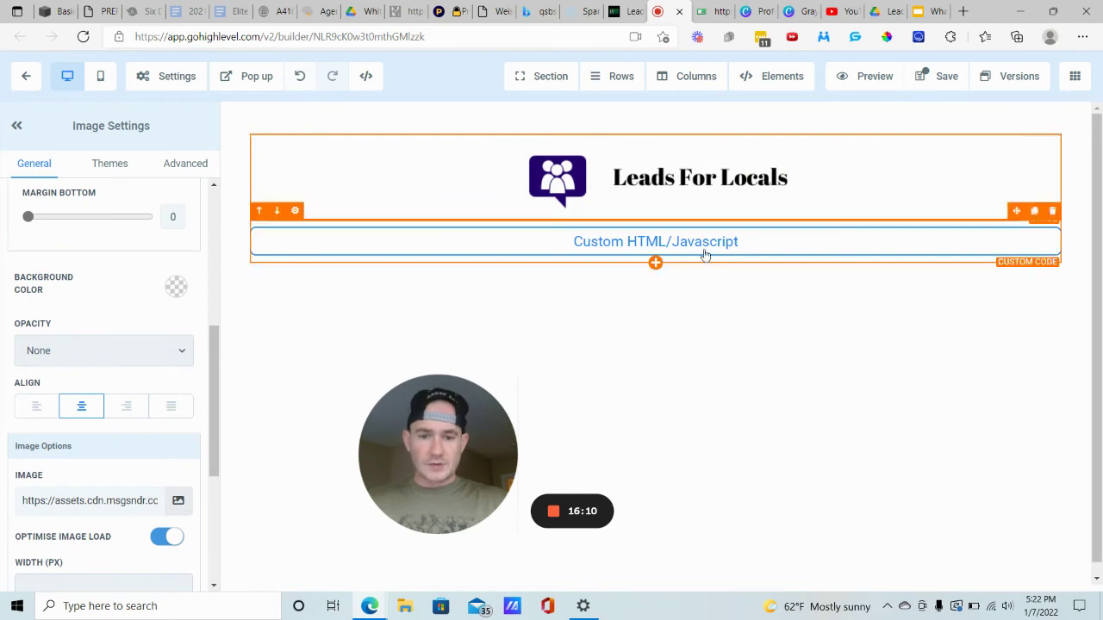
# Drag a Button element onto the page beneath the custom HTML block.
pyautogui.click(655, 263)
pyautogui.scroll(-2, 916, 249)
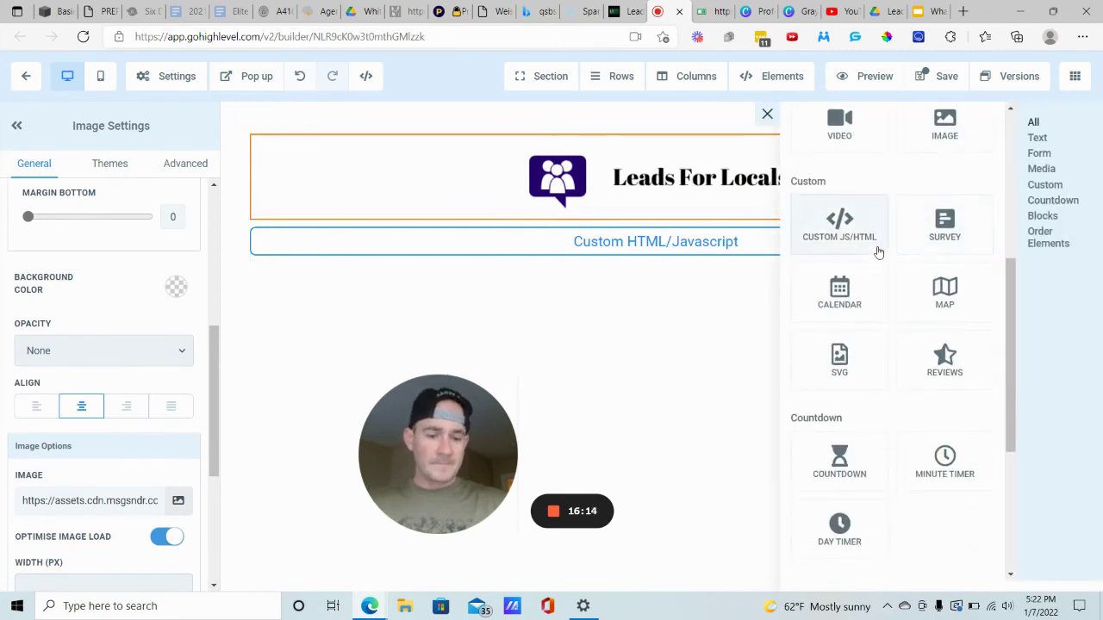
pyautogui.scroll(-4, 878, 252)
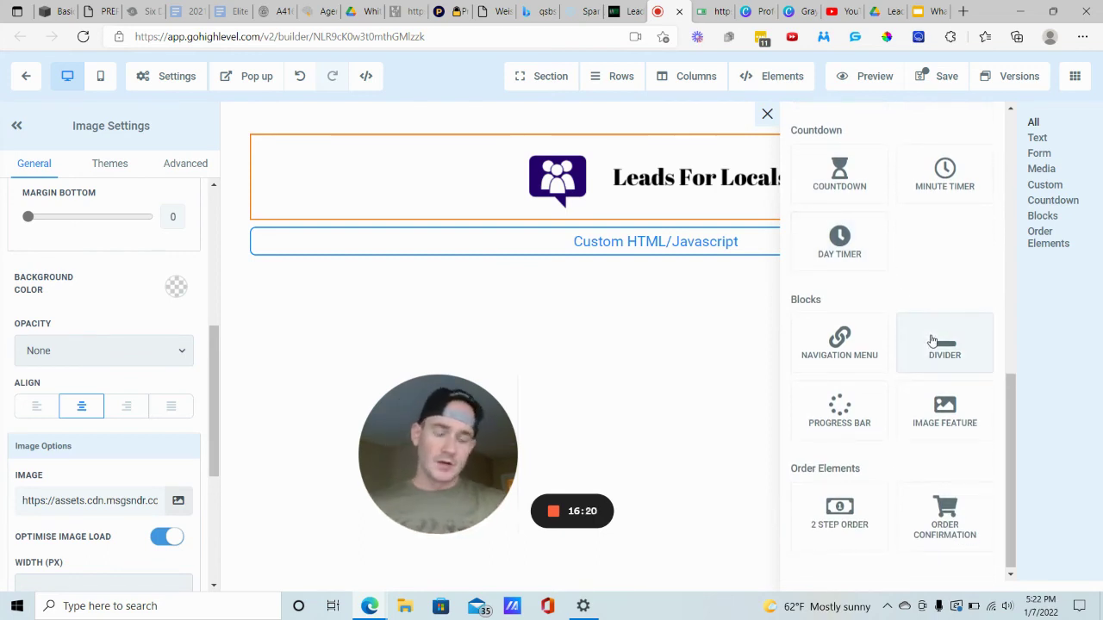
pyautogui.scroll(5, 893, 298)
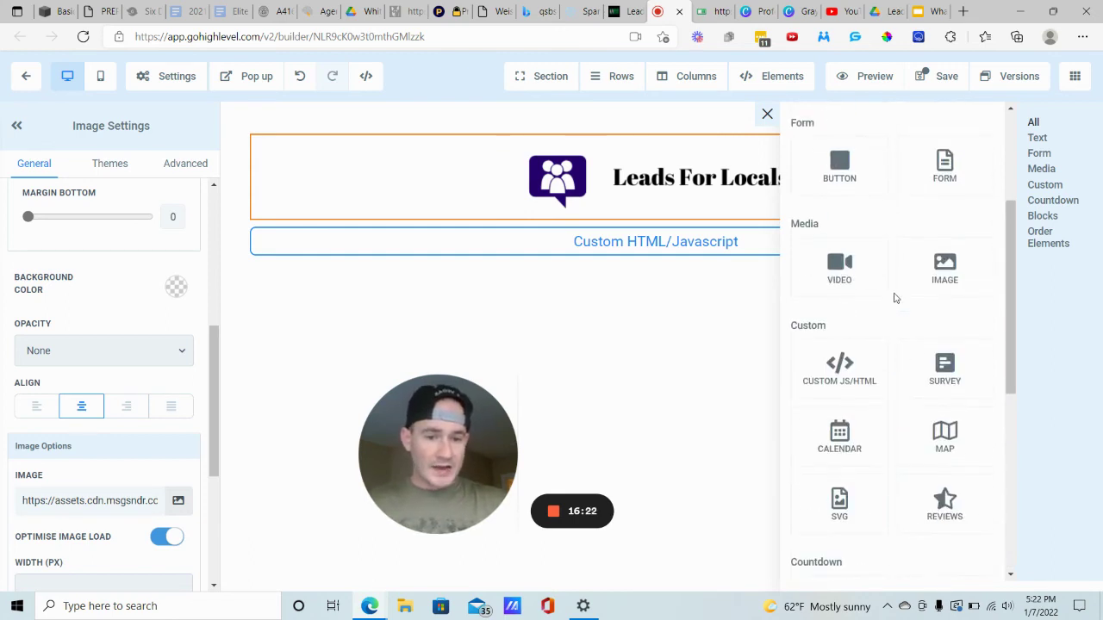
pyautogui.scroll(-2, 894, 298)
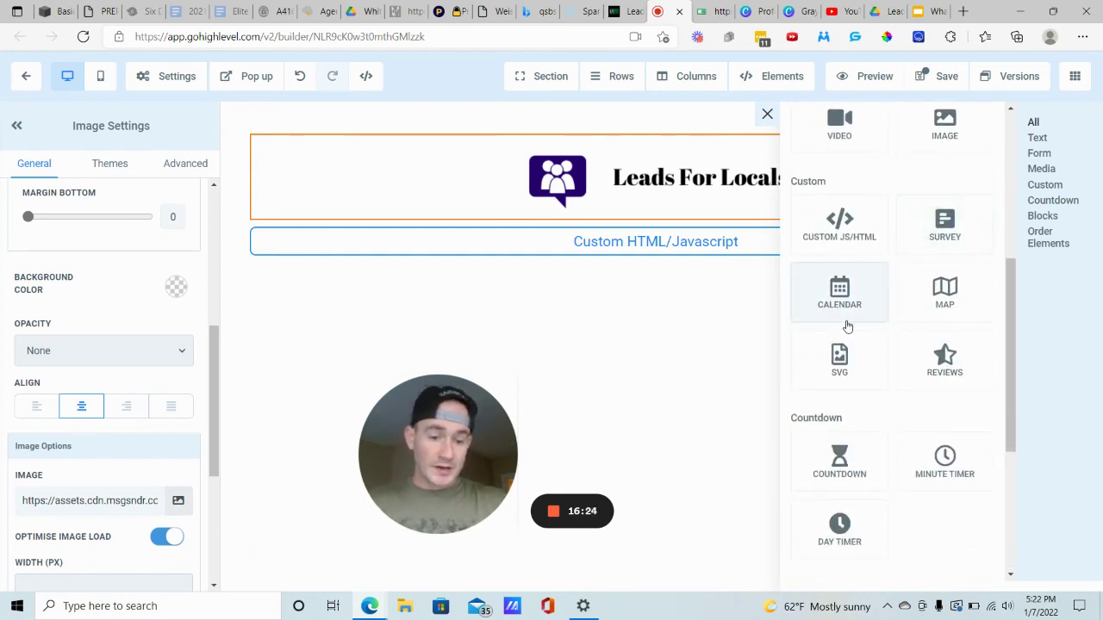
pyautogui.scroll(-3, 847, 326)
pyautogui.scroll(1, 856, 318)
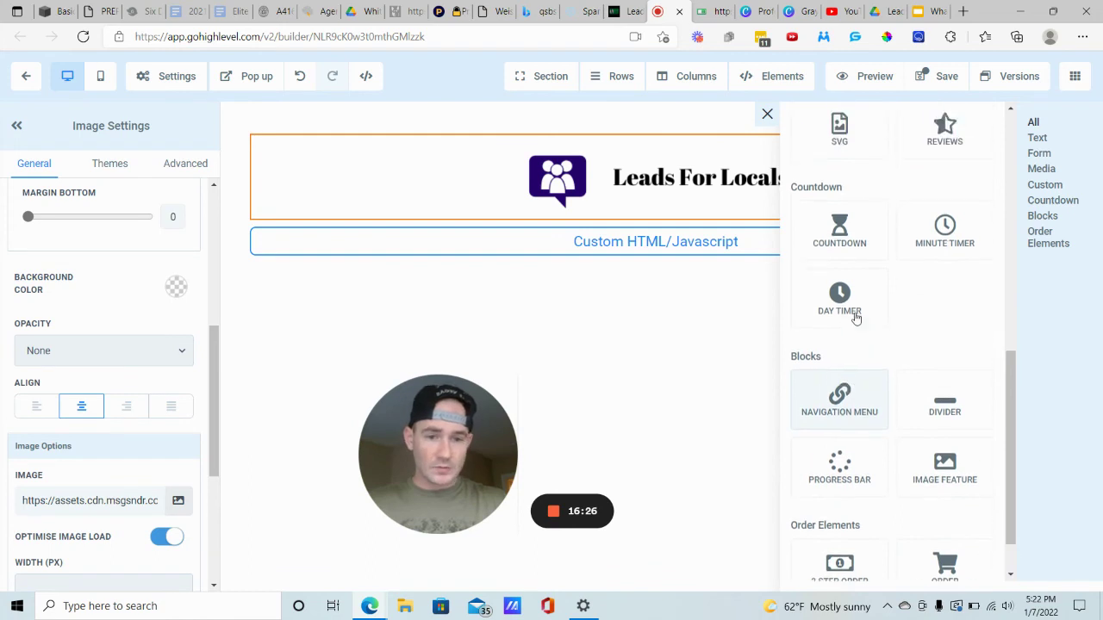
pyautogui.scroll(5, 854, 316)
pyautogui.moveTo(844, 316); pyautogui.dragTo(566, 320)
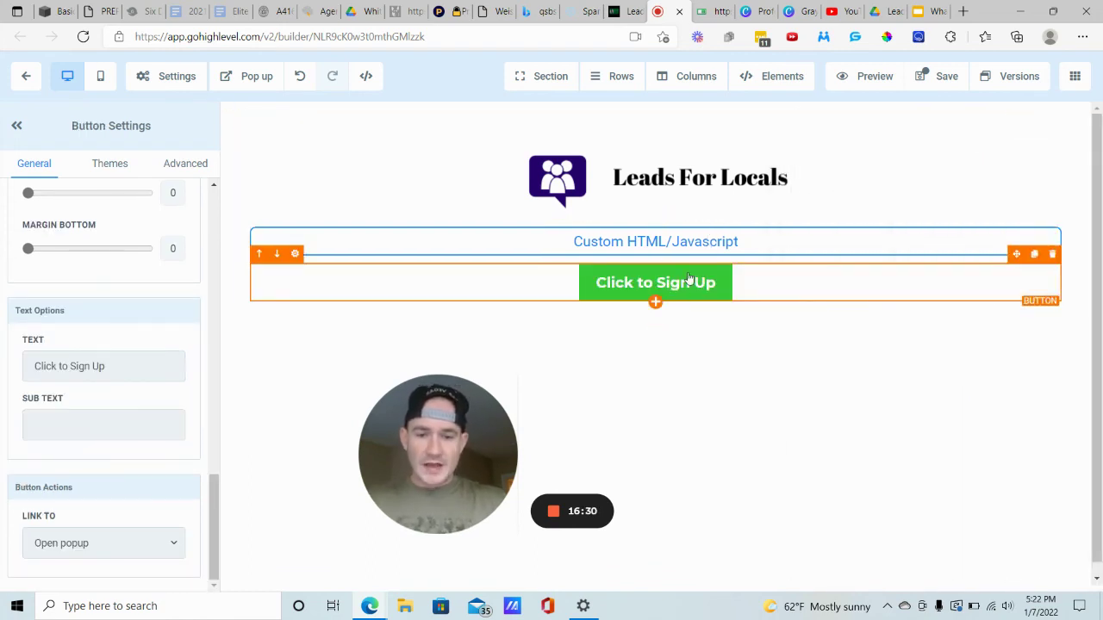
# Label the button 'click here to book your strategy call' and link it to the Sales Page funnel step.
pyautogui.tripleClick(122, 362)
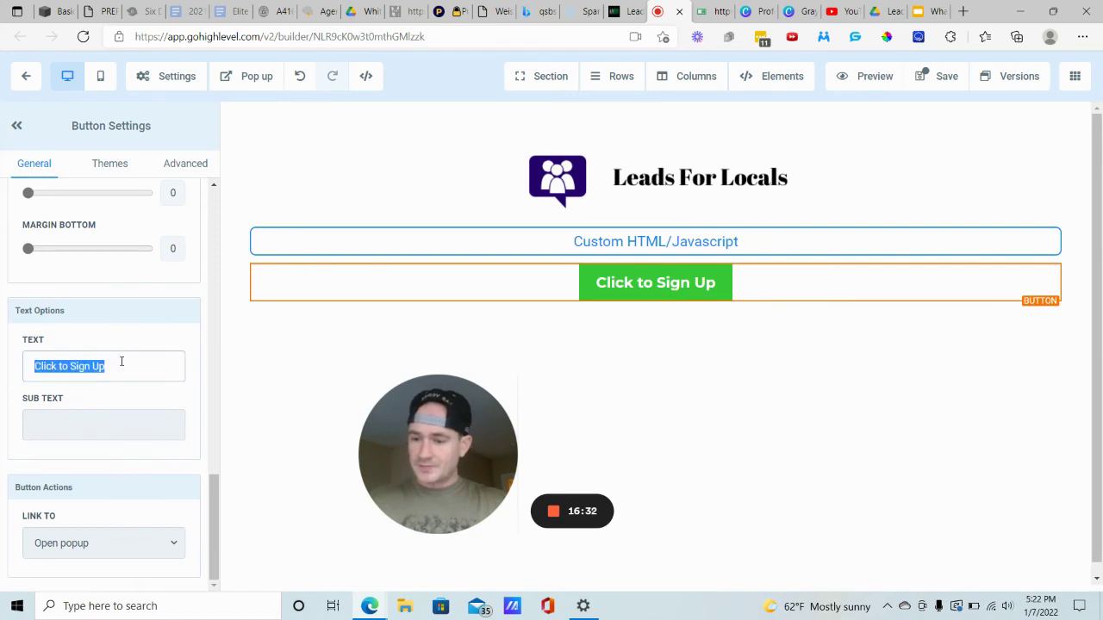
pyautogui.write('click her')
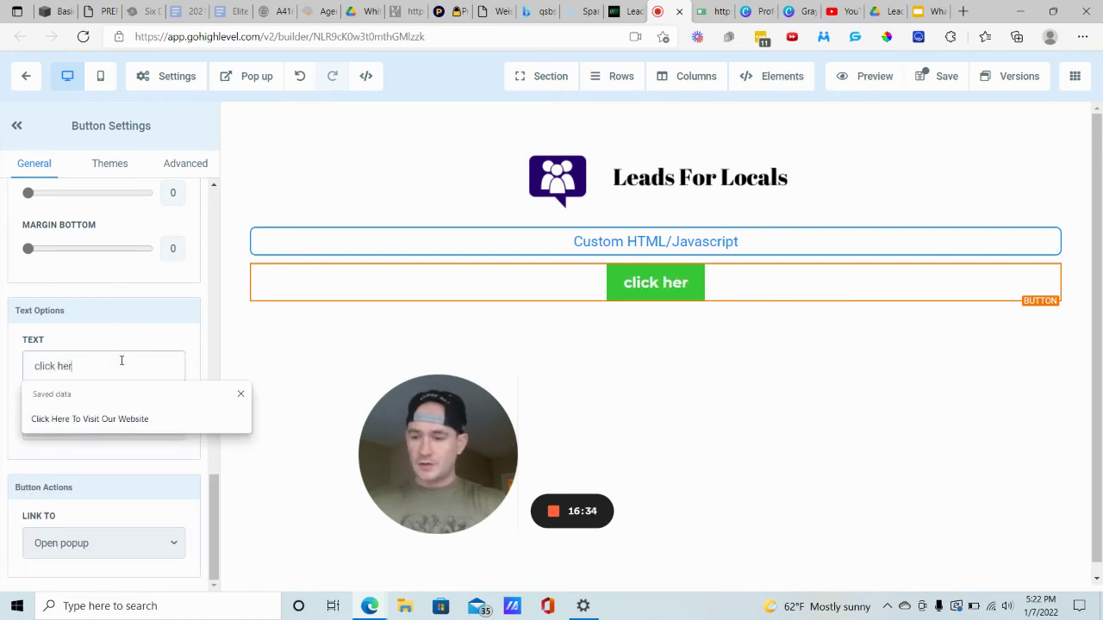
pyautogui.write('e to book ')
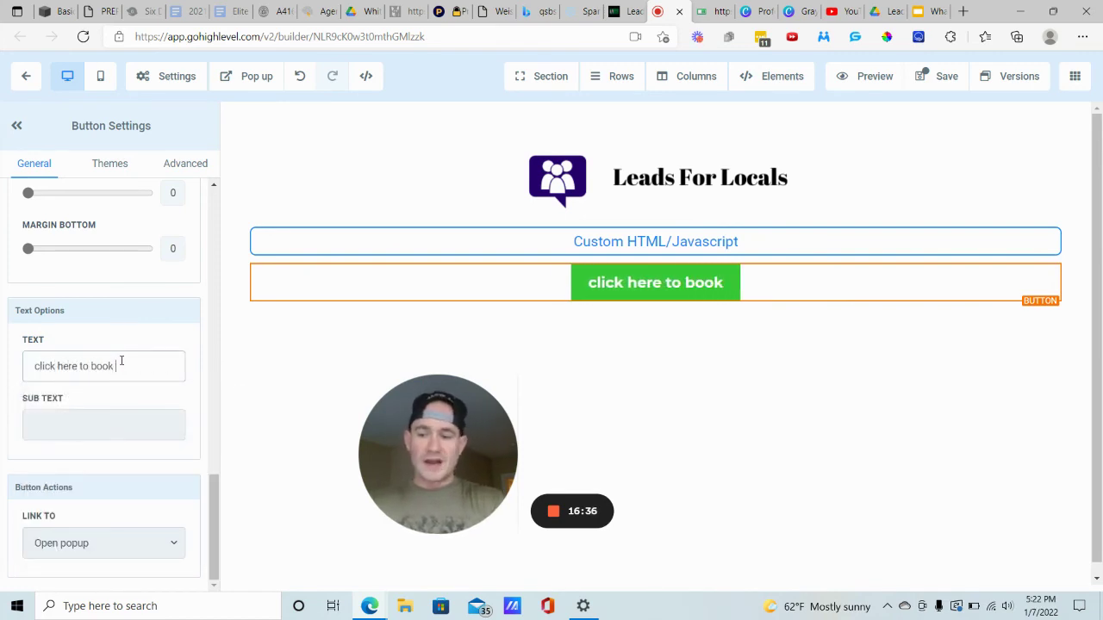
pyautogui.write('your strategy call')
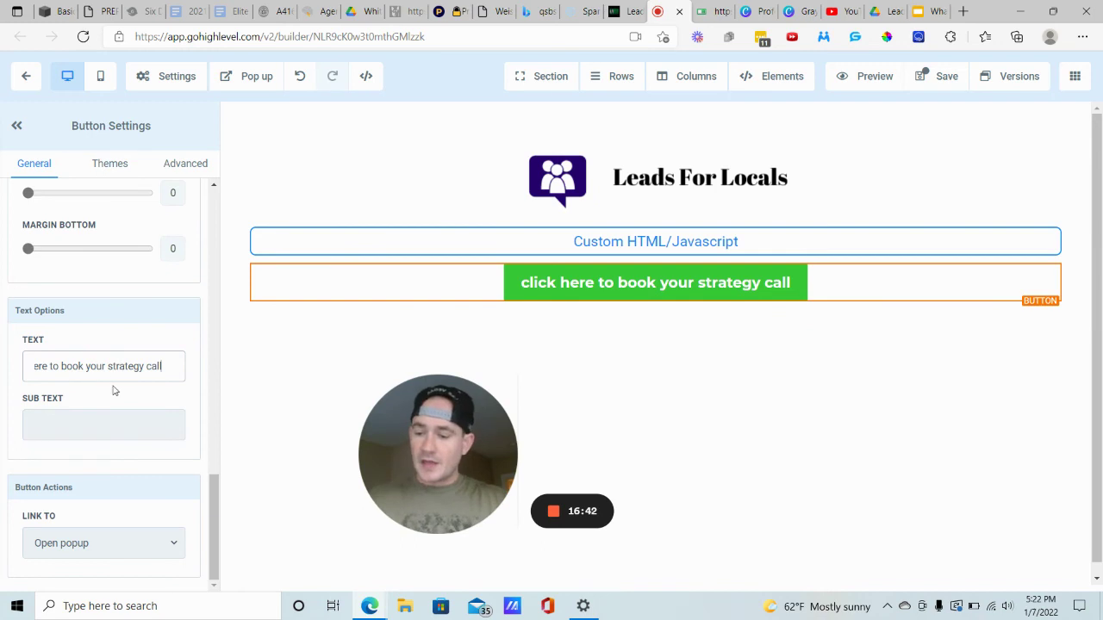
pyautogui.click(93, 538)
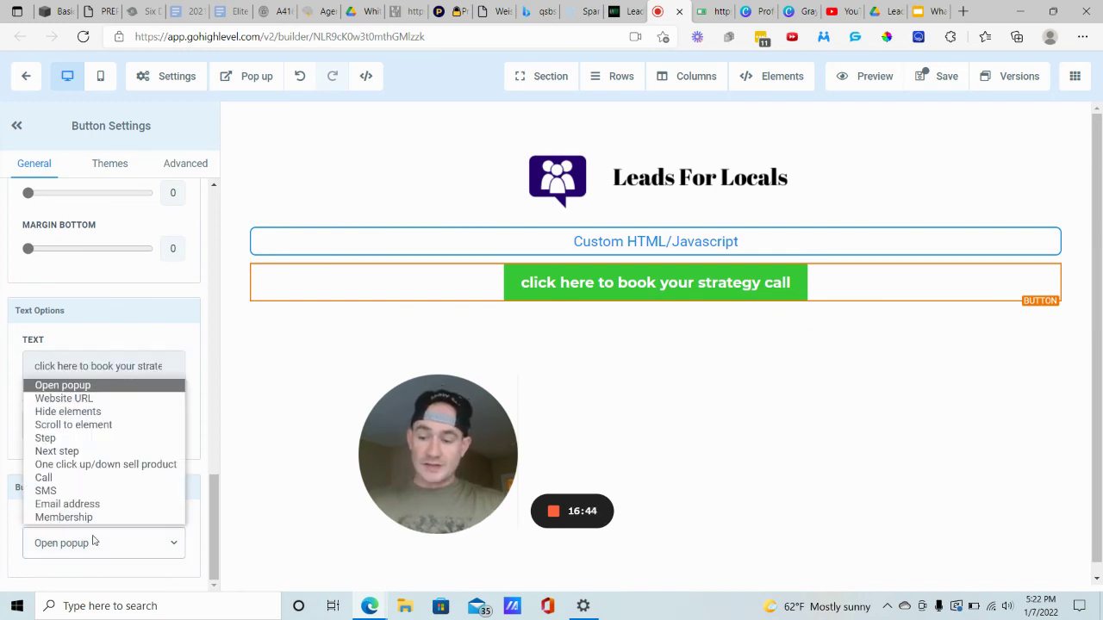
pyautogui.click(57, 439)
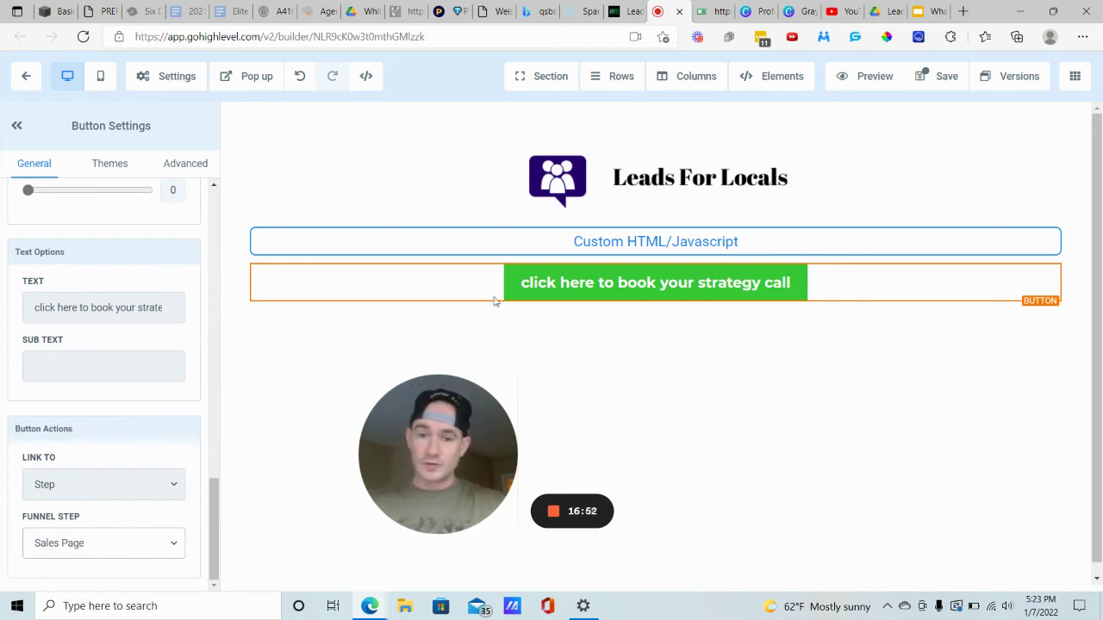
# Add a 2 Column row and move it to the very top of the page.
pyautogui.moveTo(617, 83)
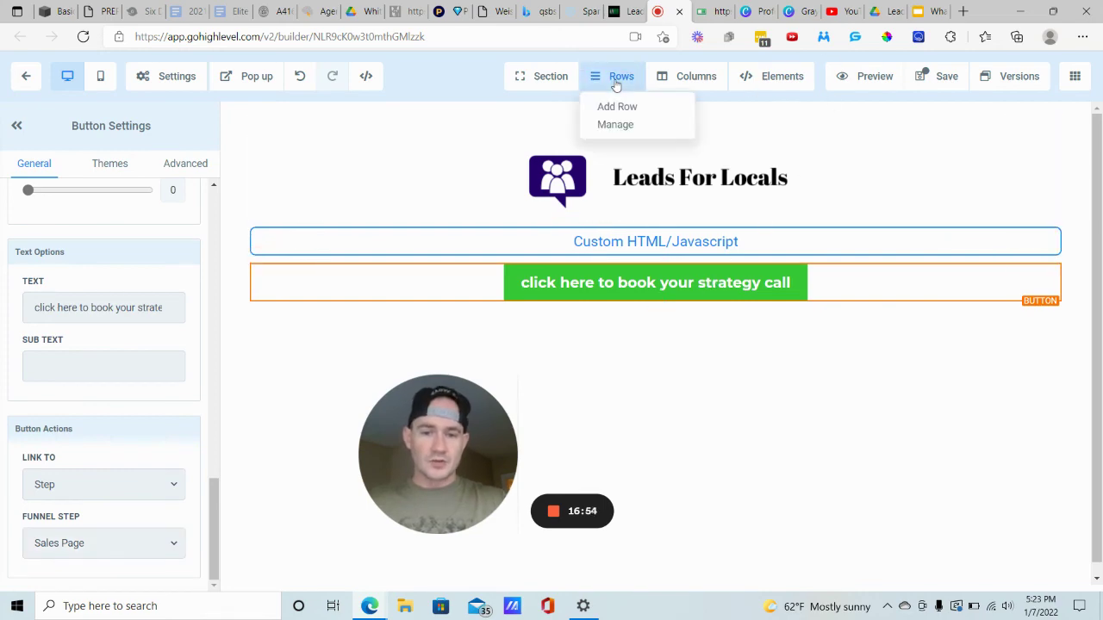
pyautogui.click(620, 107)
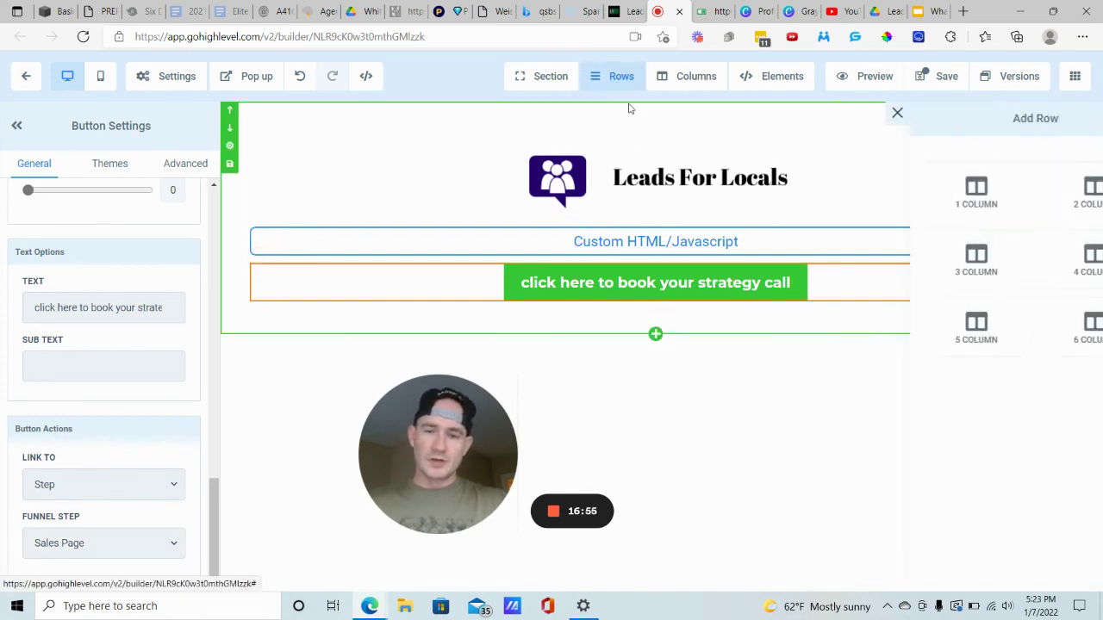
pyautogui.click(718, 8)
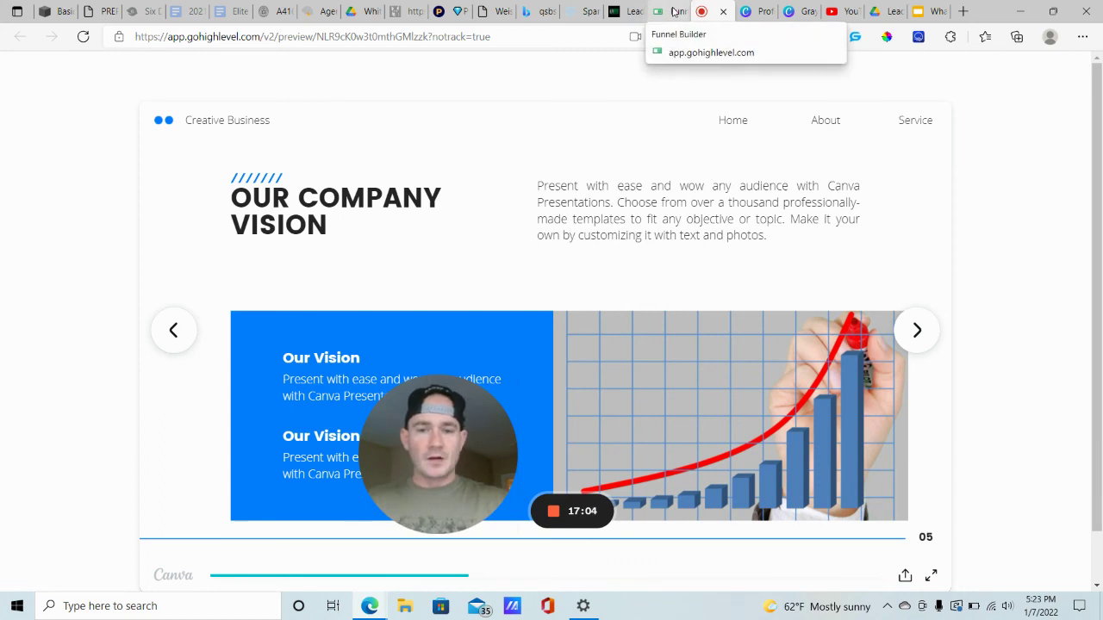
pyautogui.click(672, 11)
pyautogui.moveTo(1021, 190); pyautogui.dragTo(601, 361)
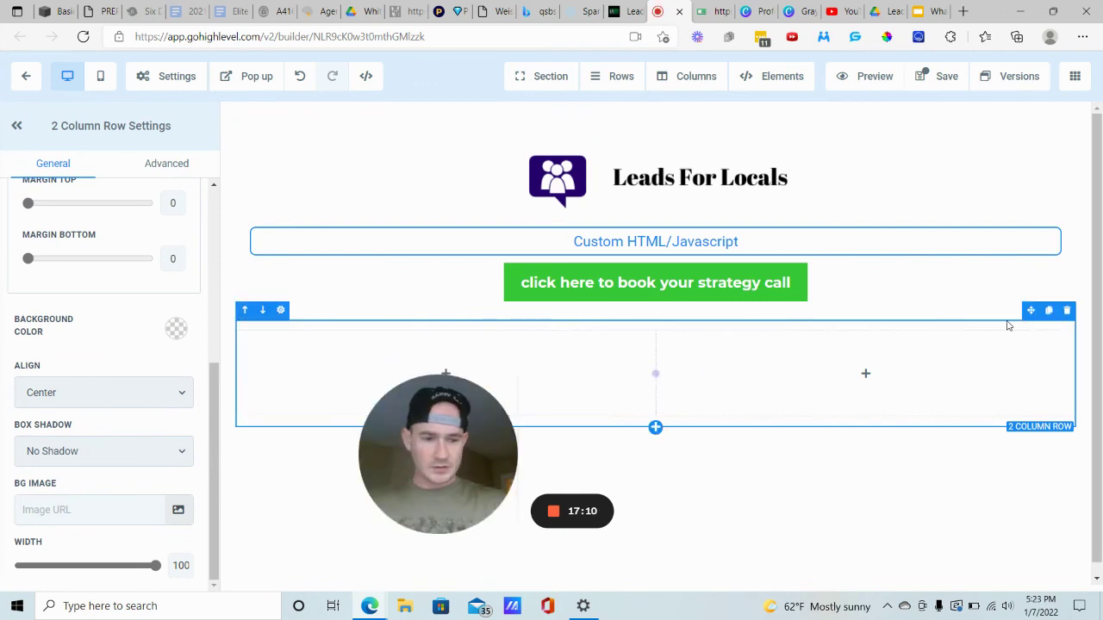
pyautogui.click(248, 312)
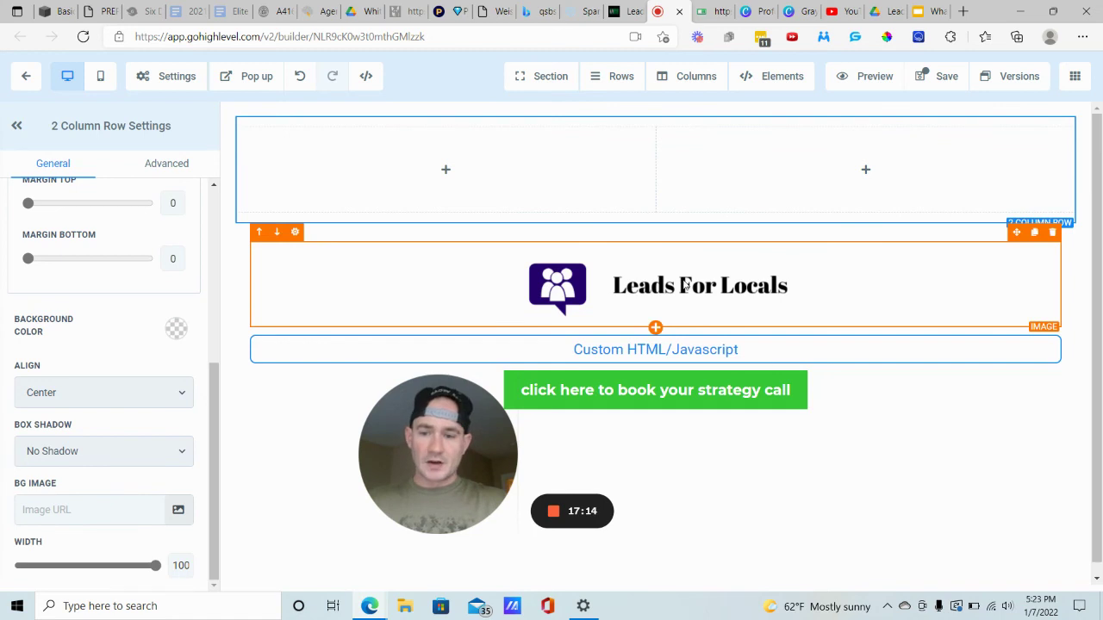
# Place the Leads For Locals logo in the top row's left column and lift the booking button upward.
pyautogui.moveTo(685, 285); pyautogui.dragTo(508, 211)
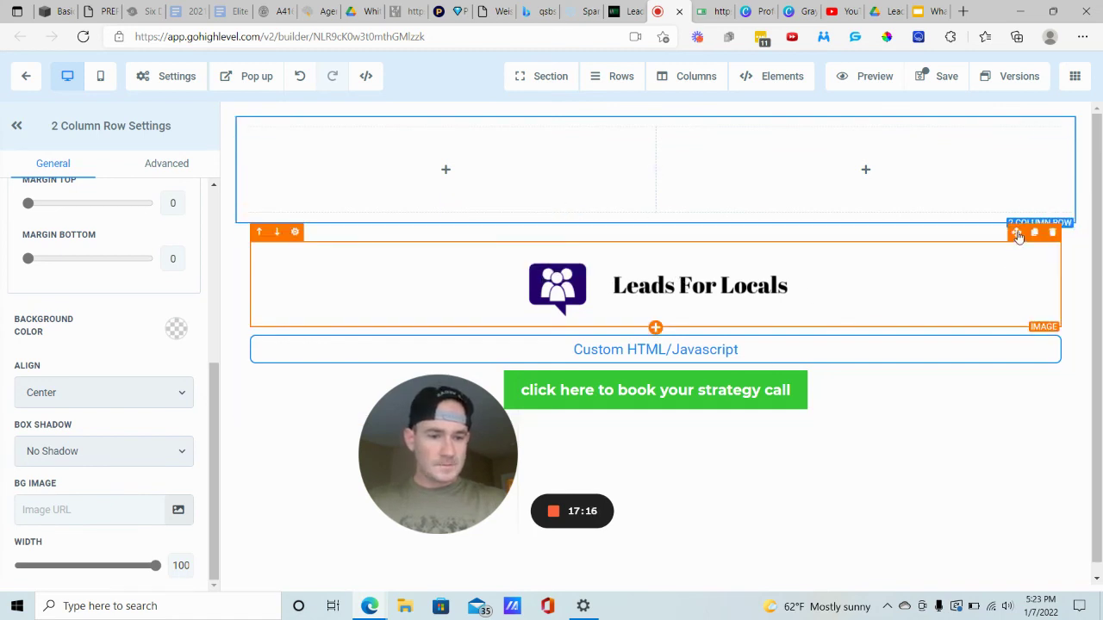
pyautogui.moveTo(1018, 235); pyautogui.dragTo(465, 173)
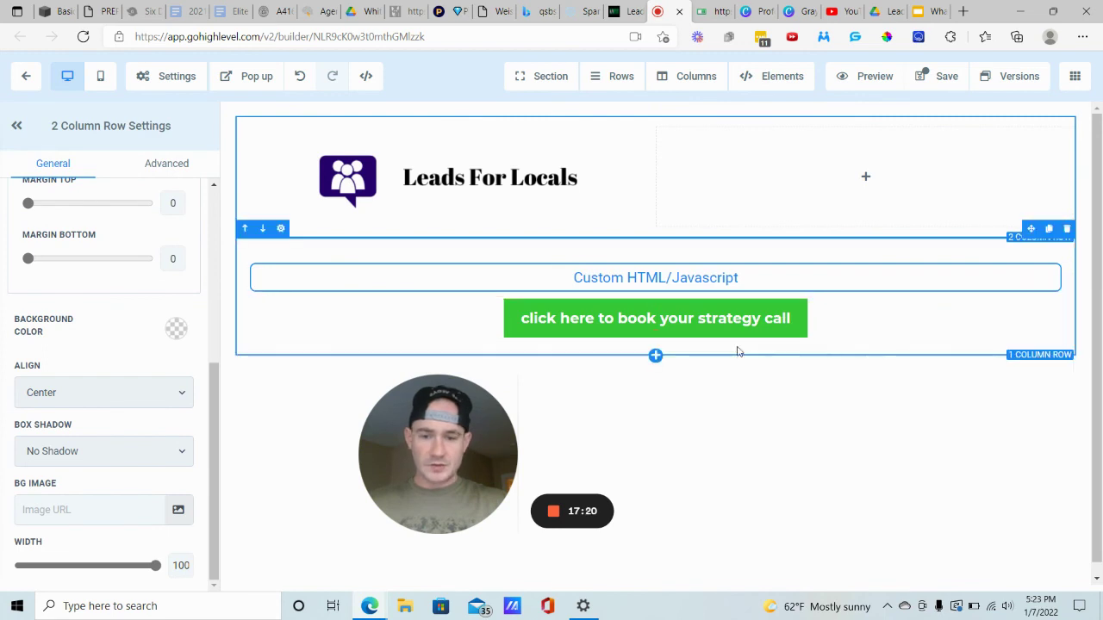
pyautogui.moveTo(1019, 291); pyautogui.dragTo(973, 150)
# Drop the booking button into the top row's right column beside the logo and review the preview.
pyautogui.click(946, 81)
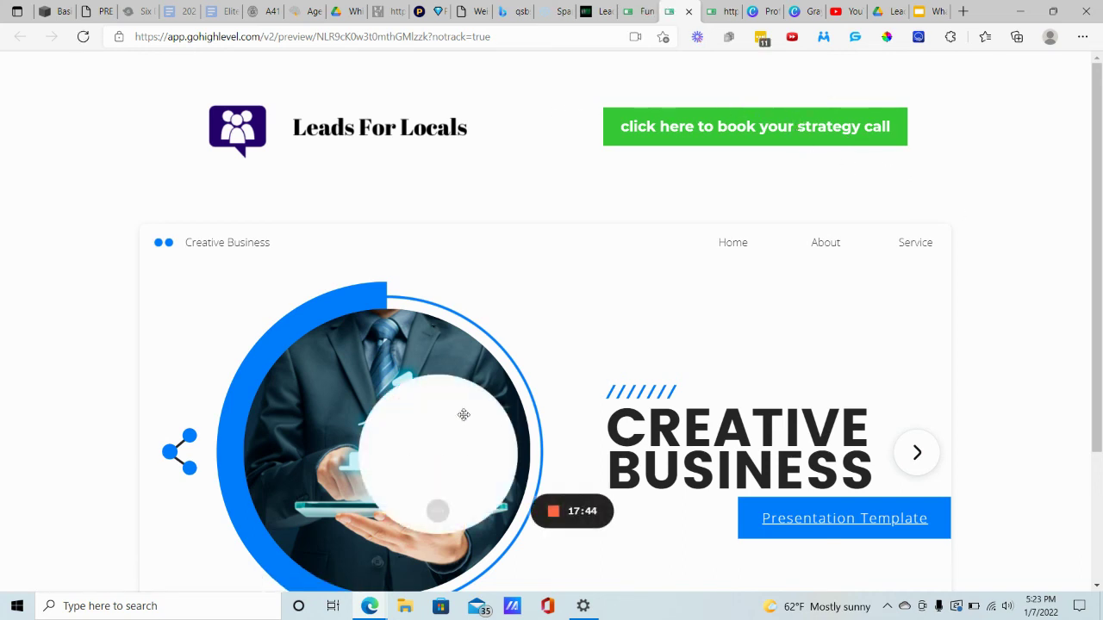
pyautogui.moveTo(463, 414); pyautogui.dragTo(149, 453)
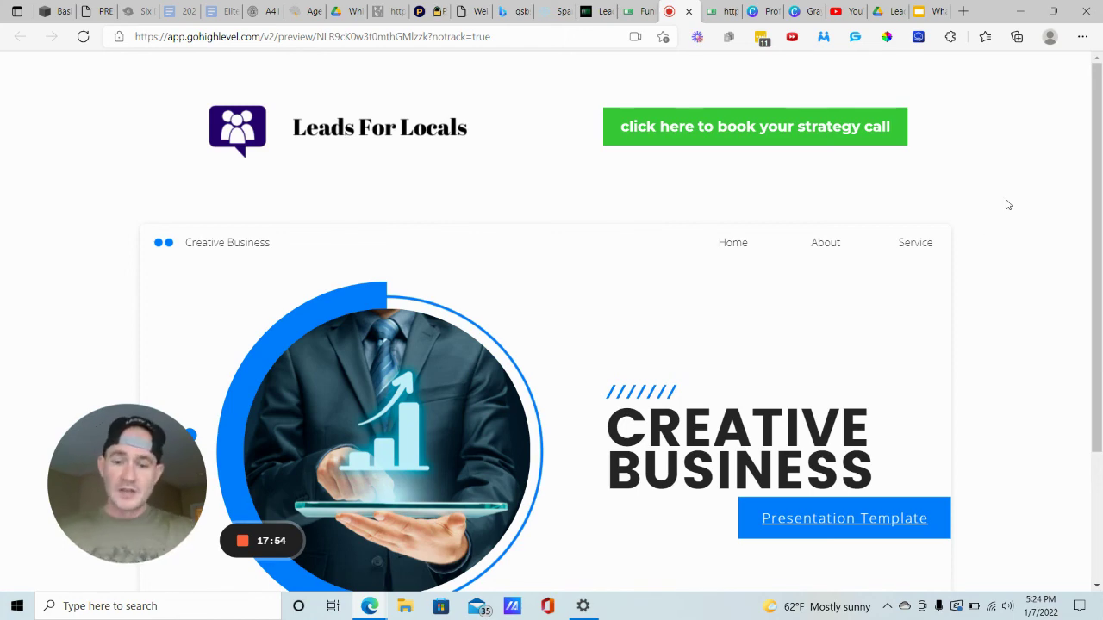
pyautogui.scroll(-2, 1005, 241)
pyautogui.scroll(2, 1005, 244)
pyautogui.scroll(-2, 1005, 244)
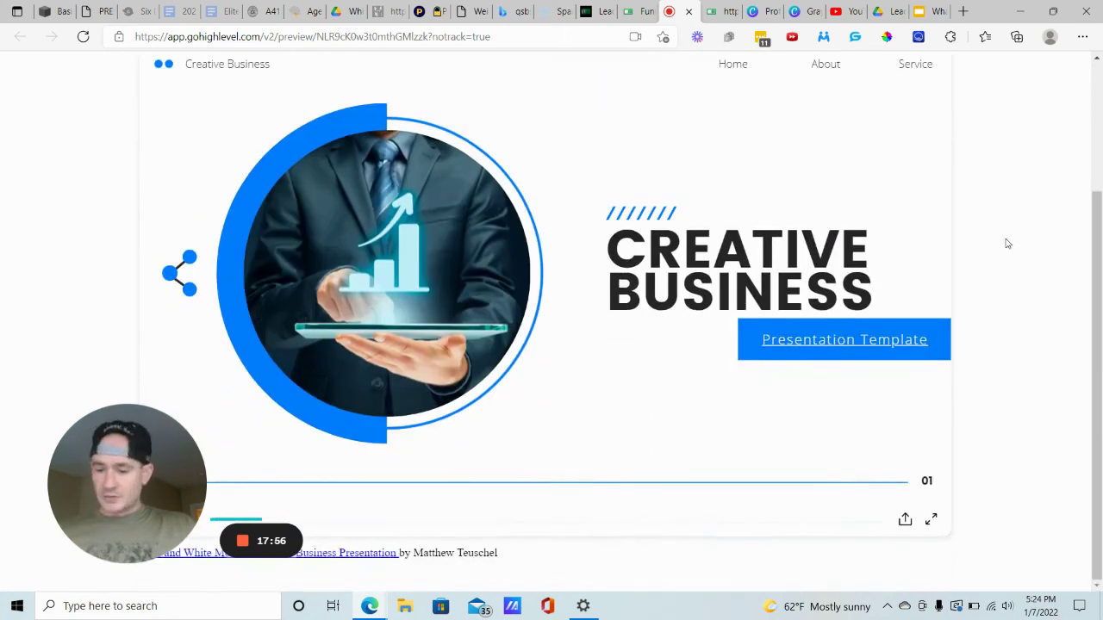
pyautogui.scroll(2, 1007, 243)
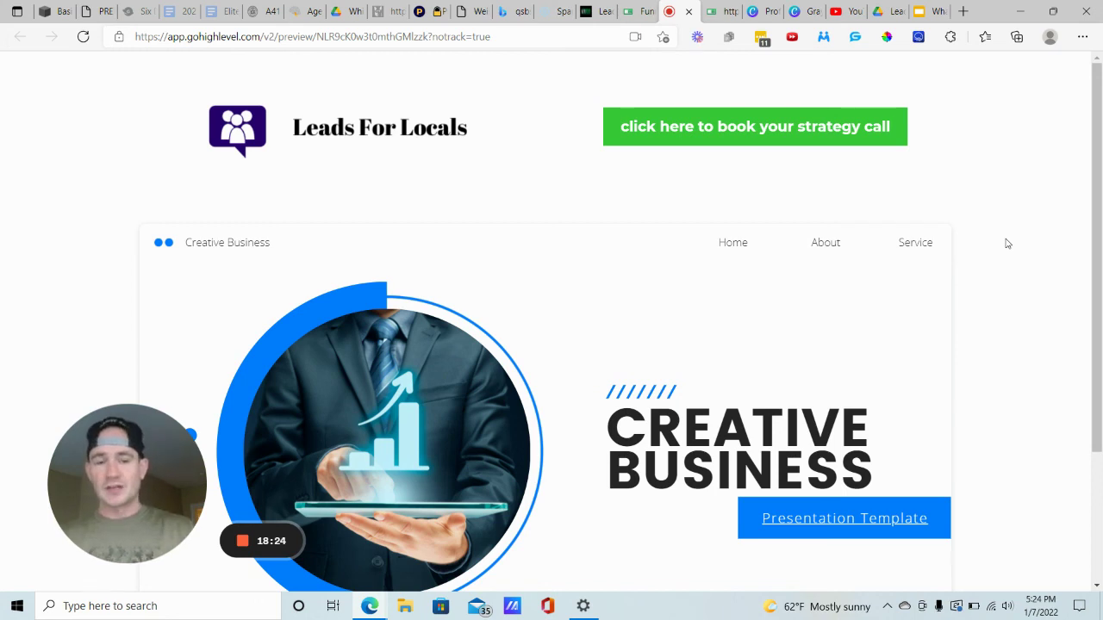
# Go back to the Funnel Builder tab showing the logo and button row above the HTML block.
pyautogui.click(637, 12)
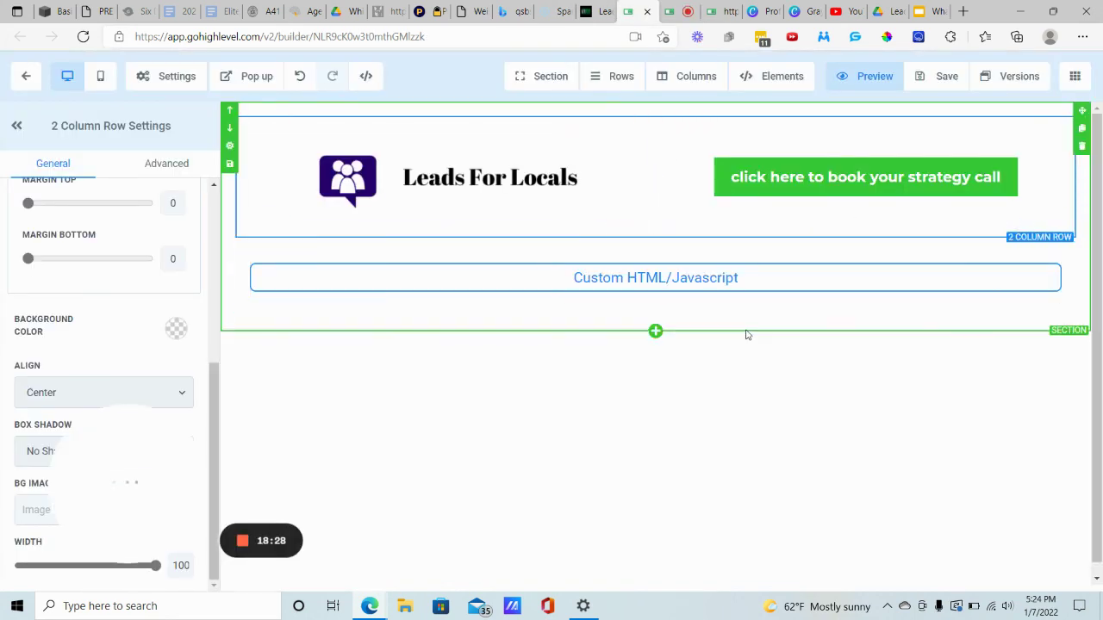